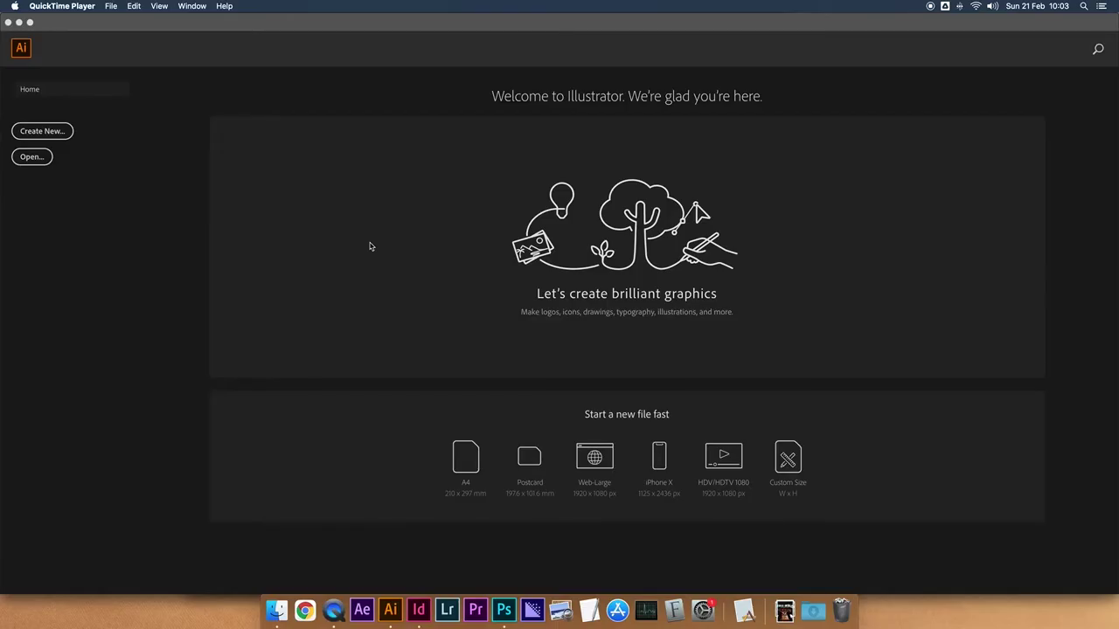
# Bring the Illustrator Home screen with its new-file presets to the front
pyautogui.click(293, 238)
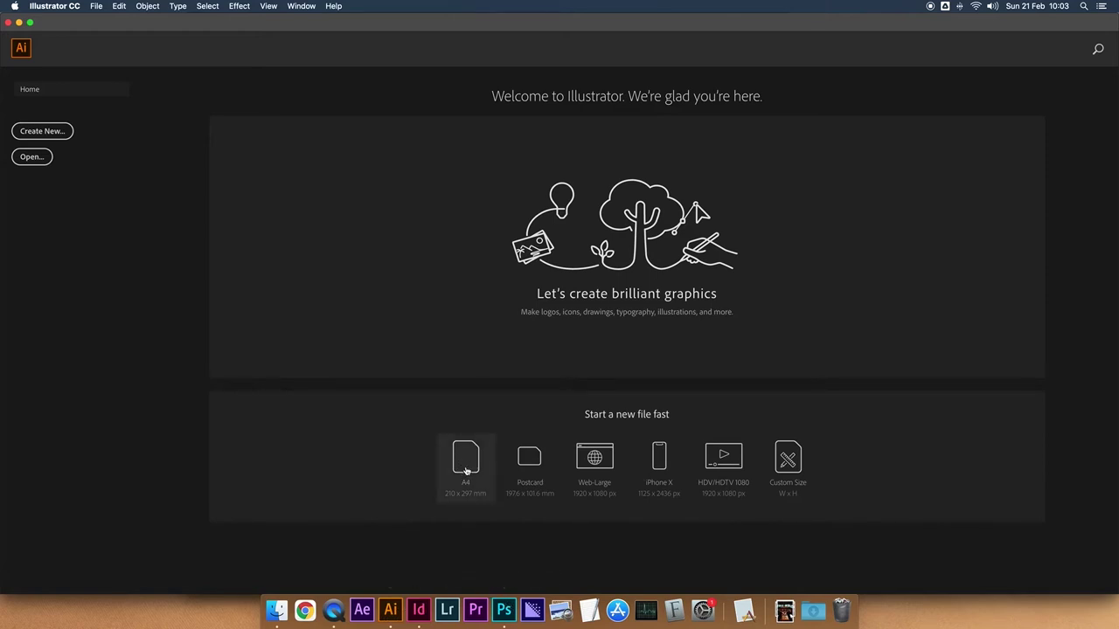
# Start a new Print document in centimetres sized 21 × 29.7 cm
pyautogui.click(40, 133)
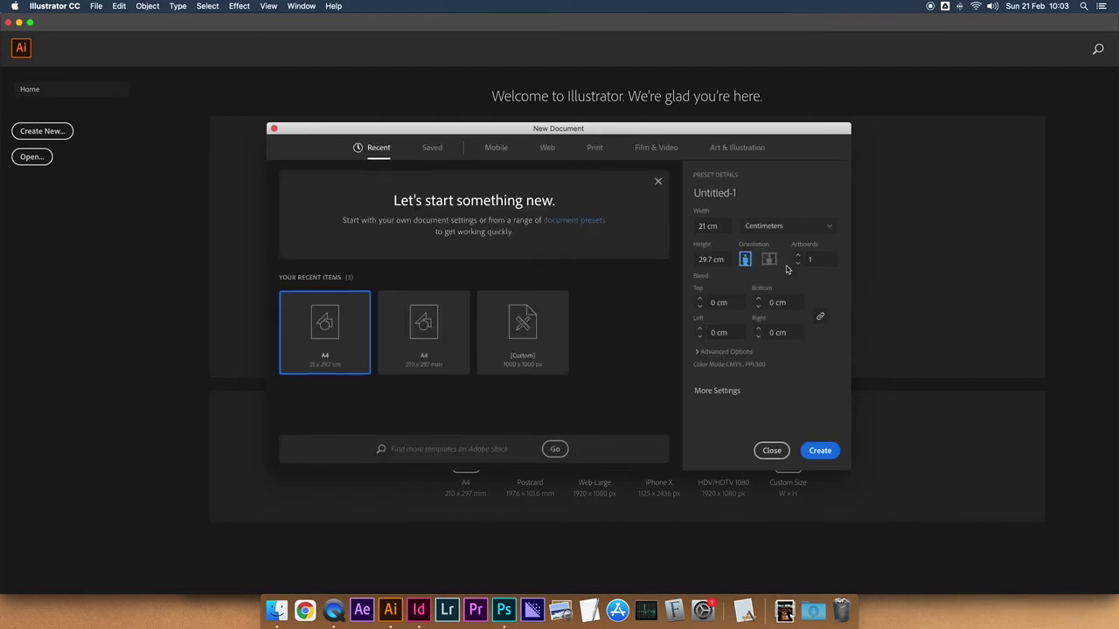
pyautogui.click(591, 151)
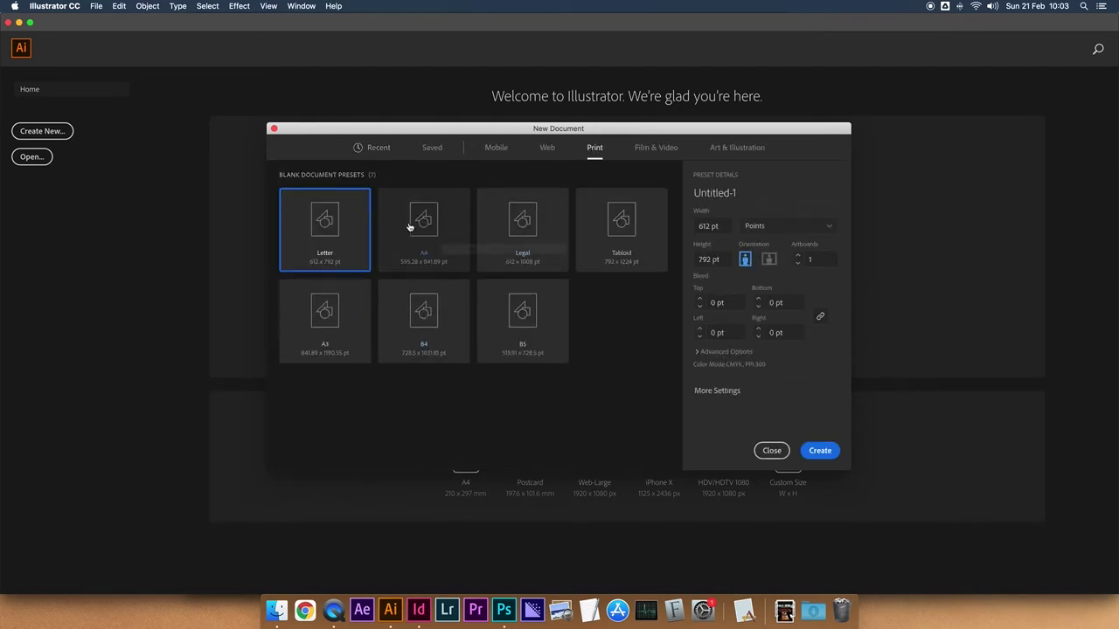
pyautogui.click(763, 228)
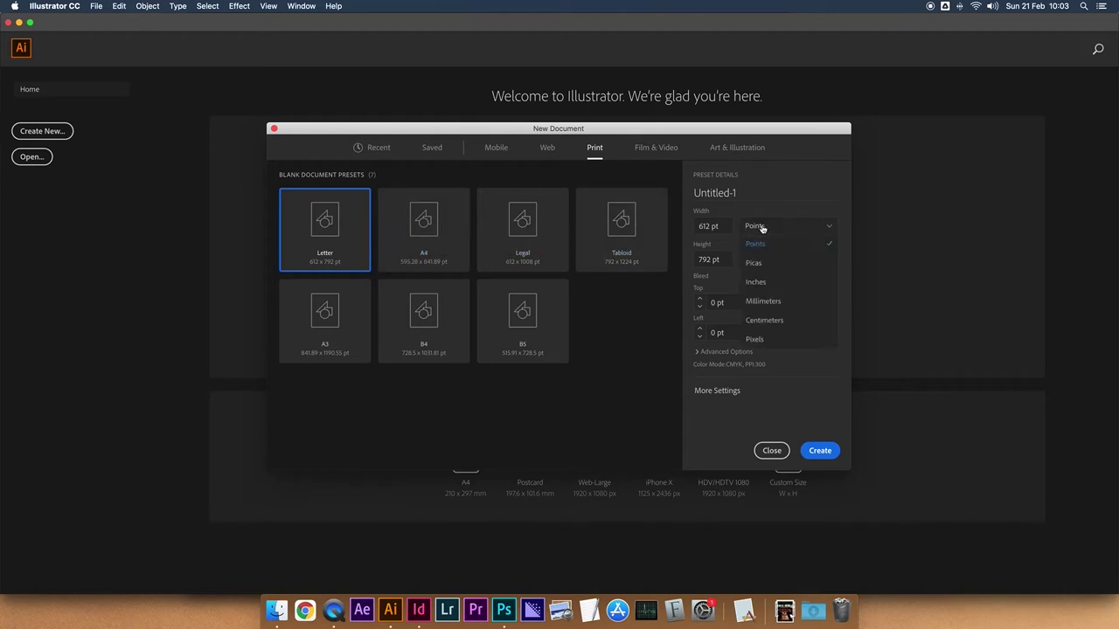
pyautogui.click(766, 321)
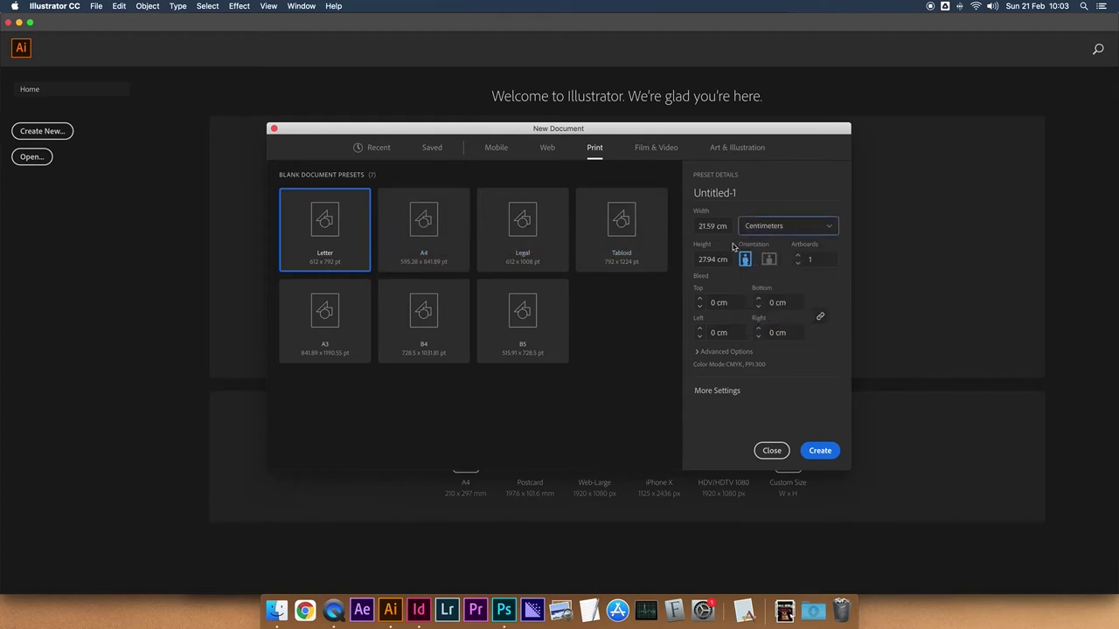
pyautogui.moveTo(730, 229); pyautogui.dragTo(695, 227)
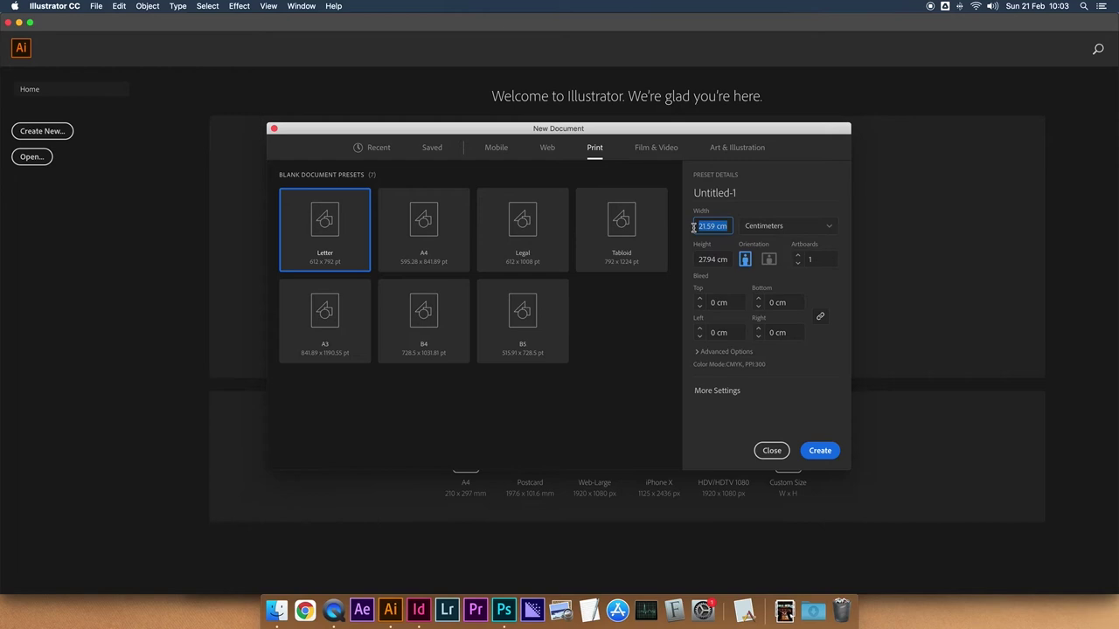
pyautogui.write('21')
pyautogui.press('Tab')
pyautogui.write('2')
pyautogui.click(803, 362)
# Set a linked 0.3 cm bleed on all sides and create the document
pyautogui.click(718, 353)
pyautogui.scroll(-1, 718, 355)
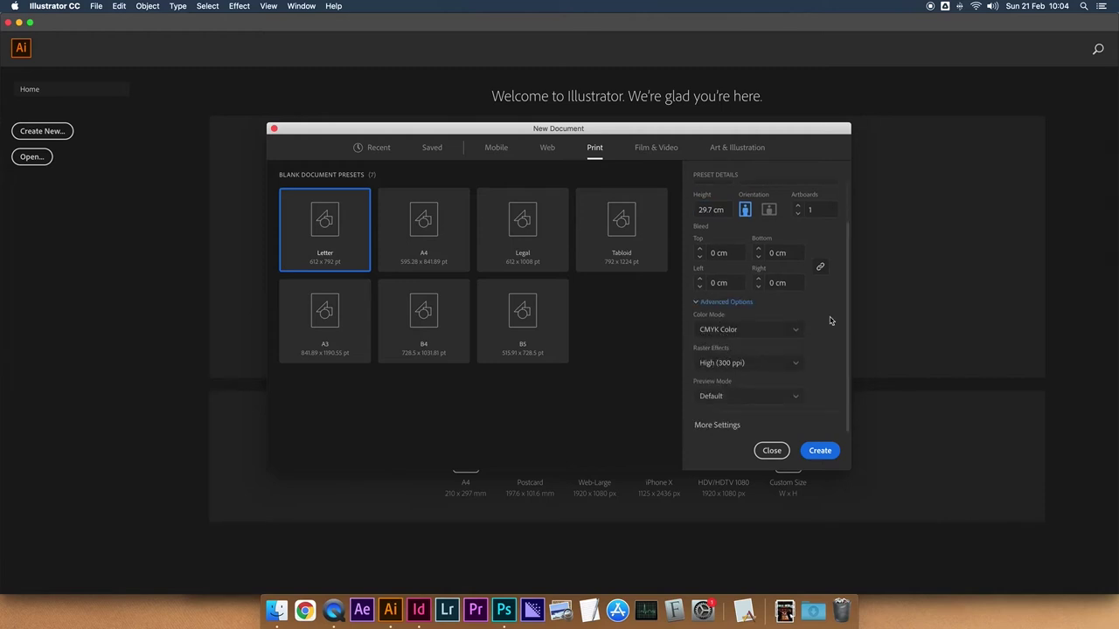
pyautogui.scroll(2, 831, 321)
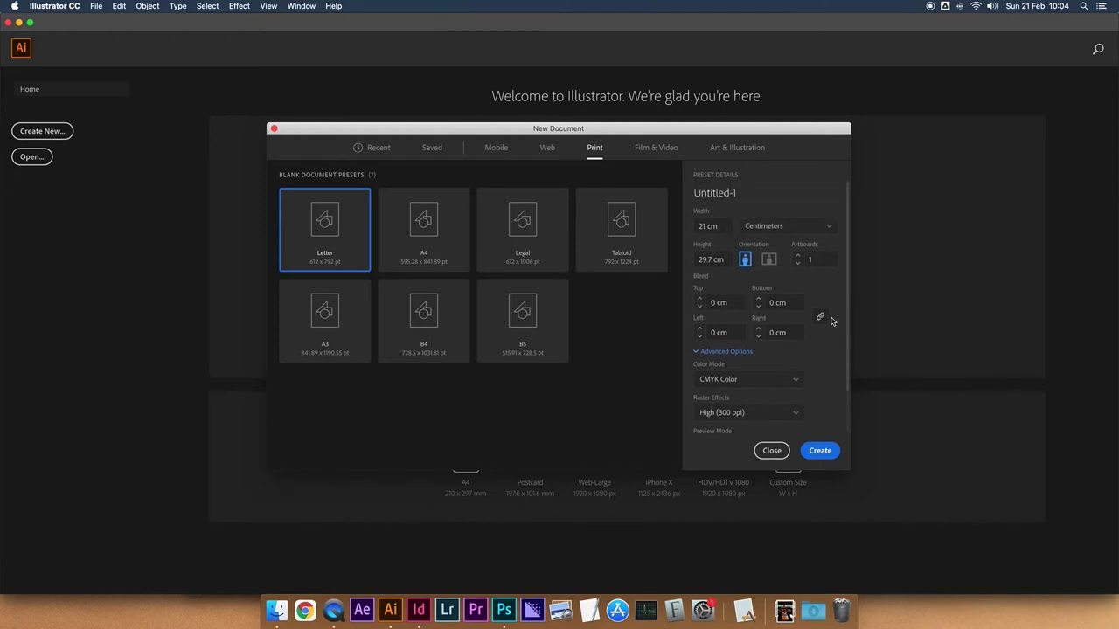
pyautogui.click(715, 303)
pyautogui.write('0,3')
pyautogui.press('Tab')
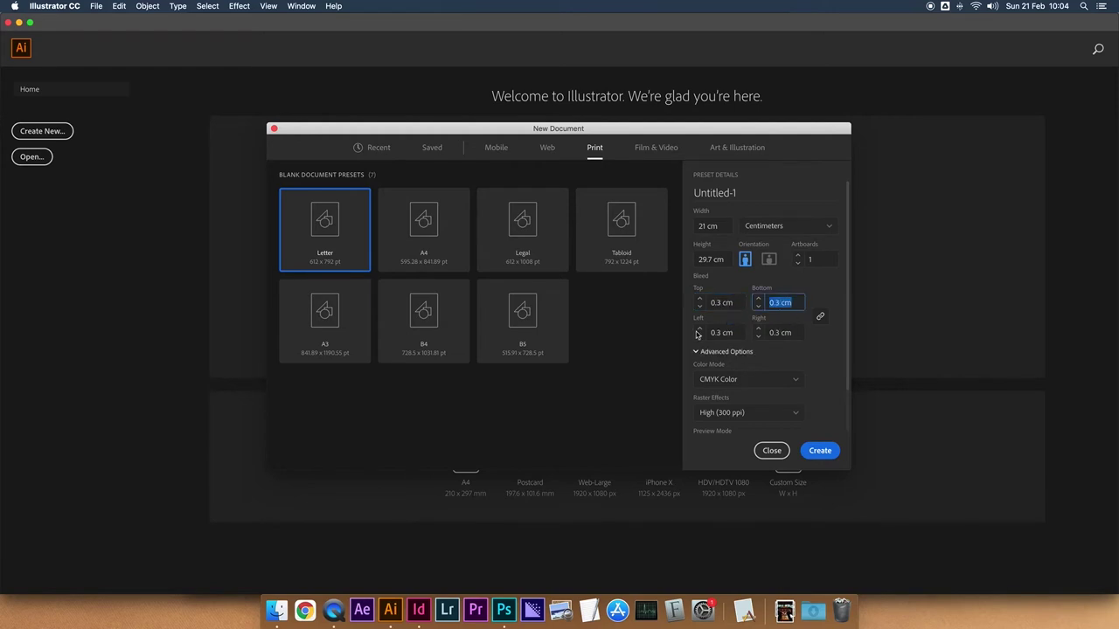
pyautogui.click(815, 454)
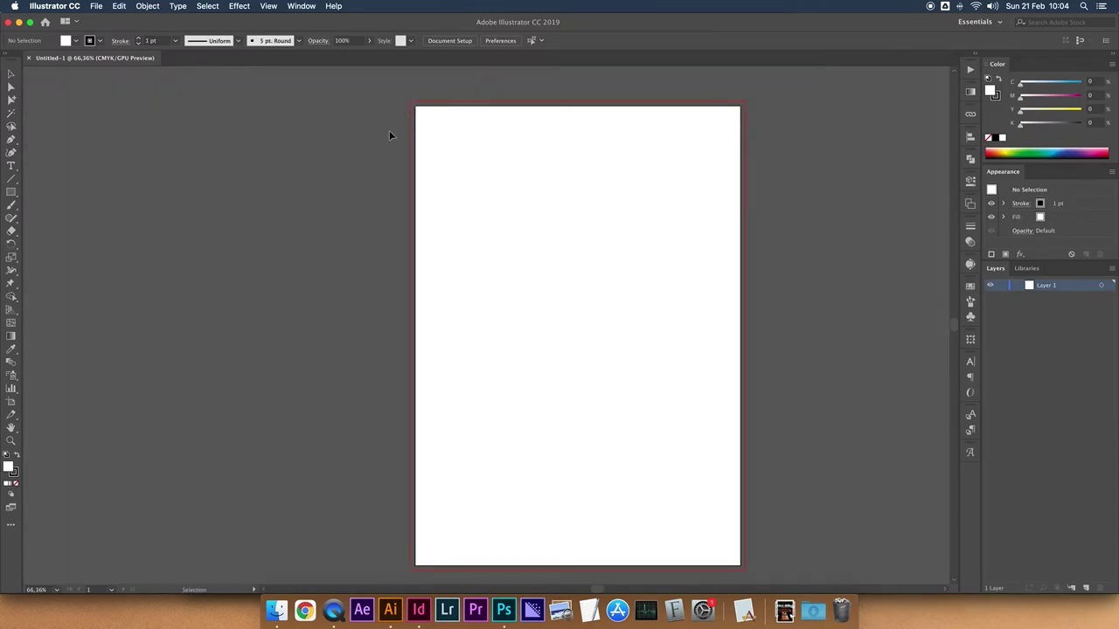
# Show rulers and draw a test black square at the page's top-left corner
pyautogui.press('super+r')
pyautogui.click(11, 192)
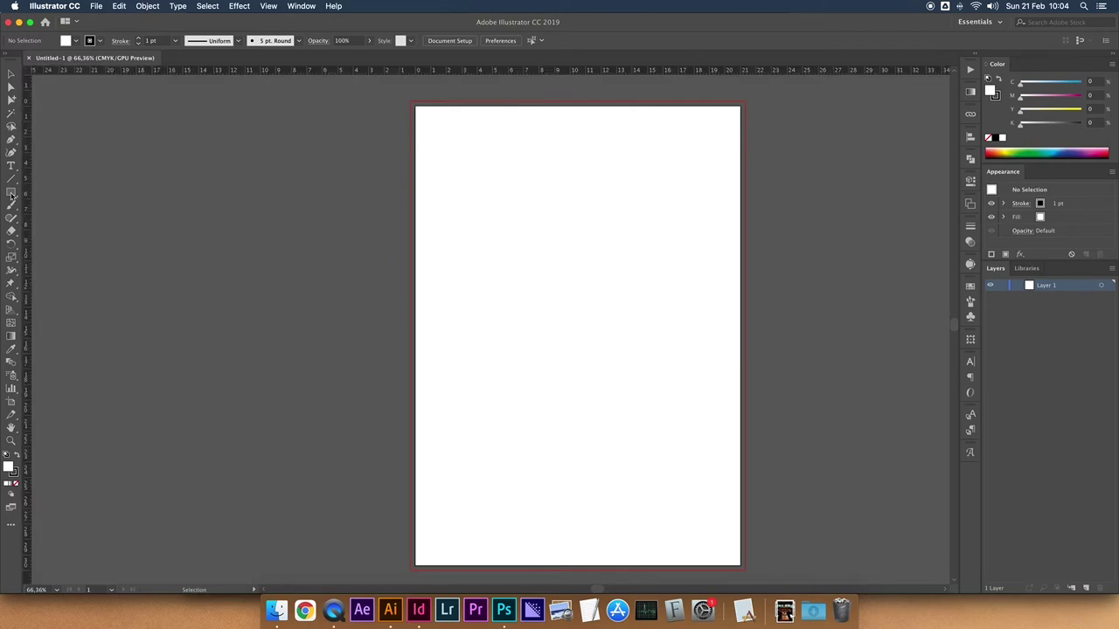
pyautogui.moveTo(411, 101); pyautogui.dragTo(539, 230)
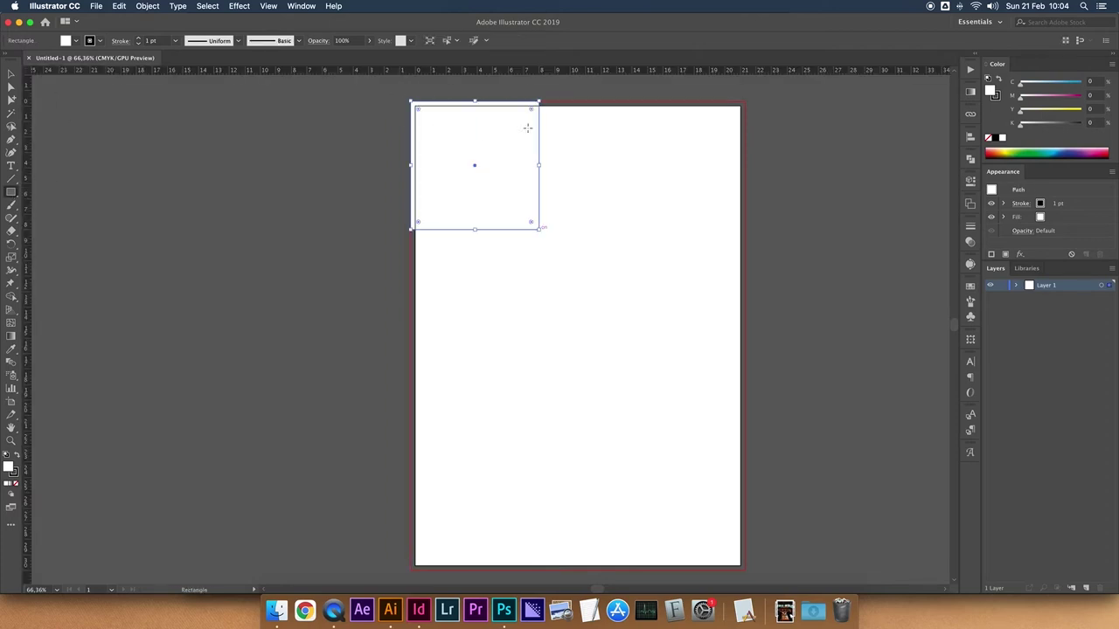
pyautogui.click(16, 455)
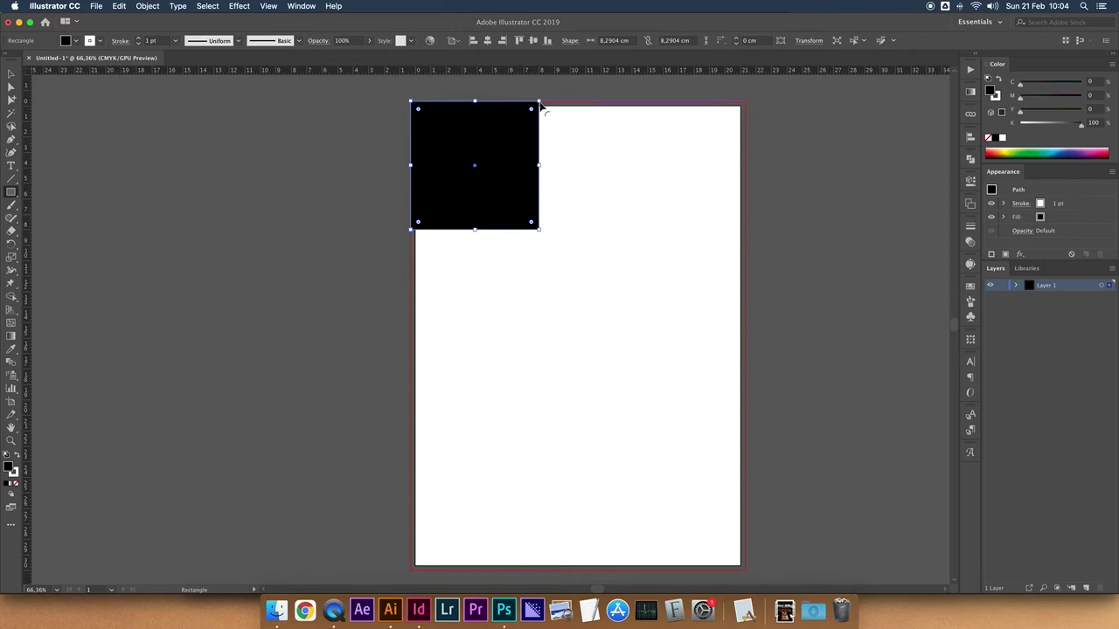
# Delete the black square, leaving the artboard empty, and zoom out around the page
pyautogui.click(11, 74)
pyautogui.click(504, 195)
pyautogui.press('Delete')
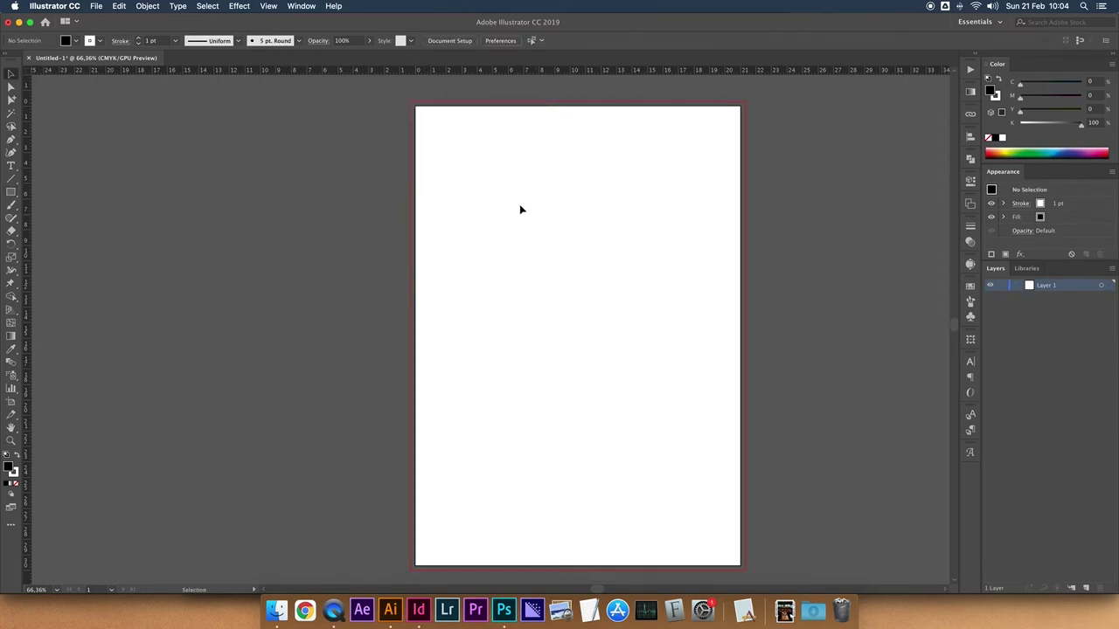
pyautogui.press('super+minus')
pyautogui.press('super+minus')
pyautogui.hscroll(-3, 533, 216)
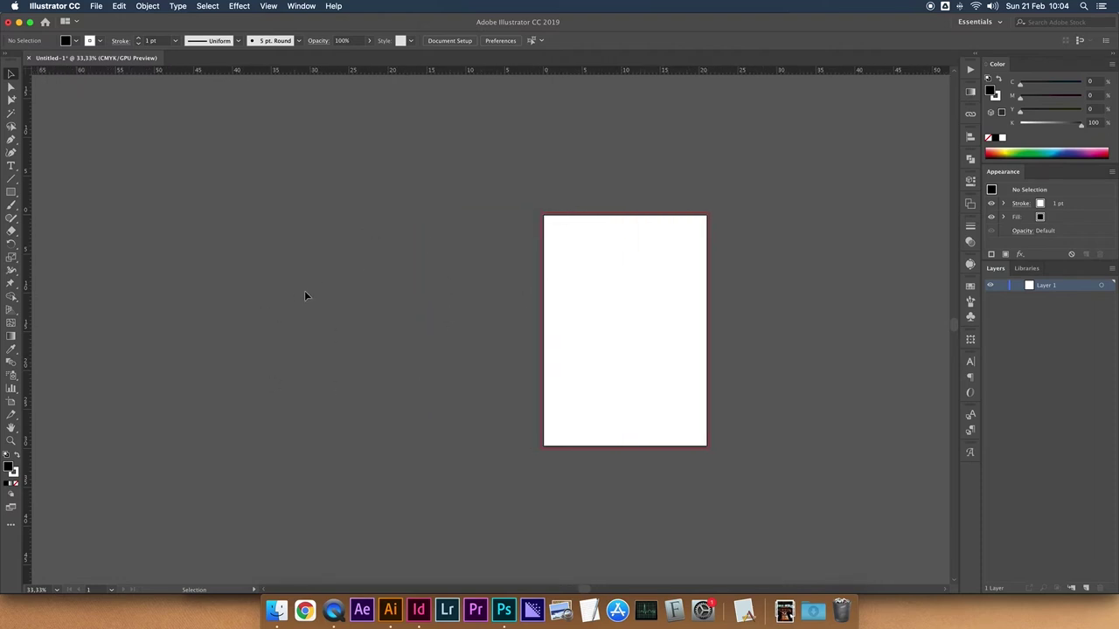
# Draw a second artboard left of the first and size it 21 × 29.7 cm
pyautogui.hotkey('shift', 'o')
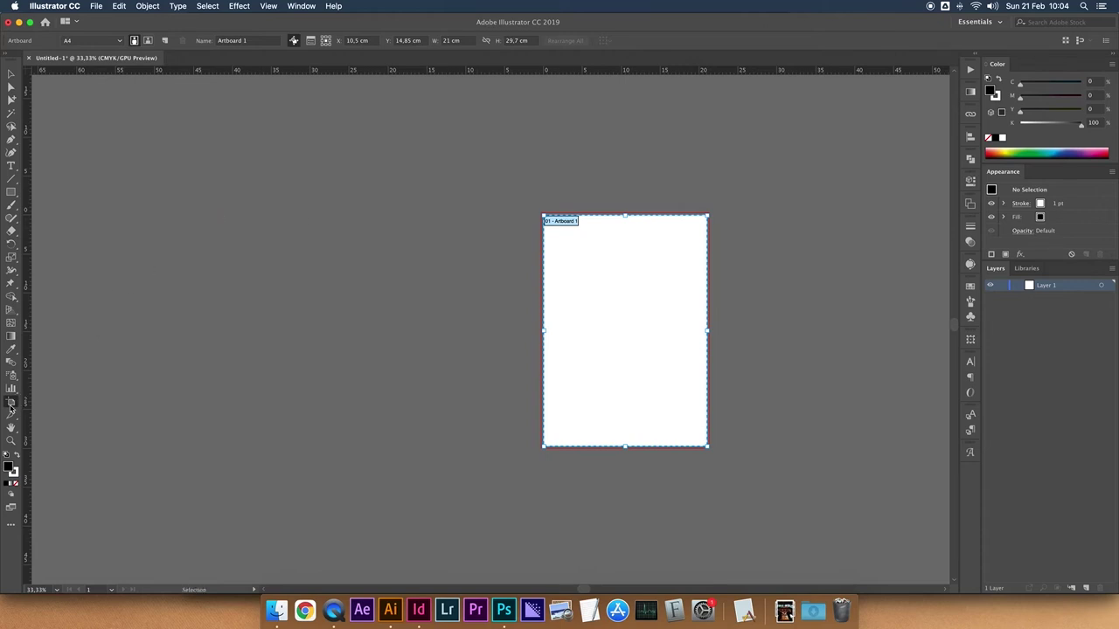
pyautogui.moveTo(253, 221)
pyautogui.mouseDown()
pyautogui.moveTo(411, 362)
pyautogui.moveTo(400, 412)
pyautogui.moveTo(457, 446)
pyautogui.moveTo(447, 417)
pyautogui.mouseUp()
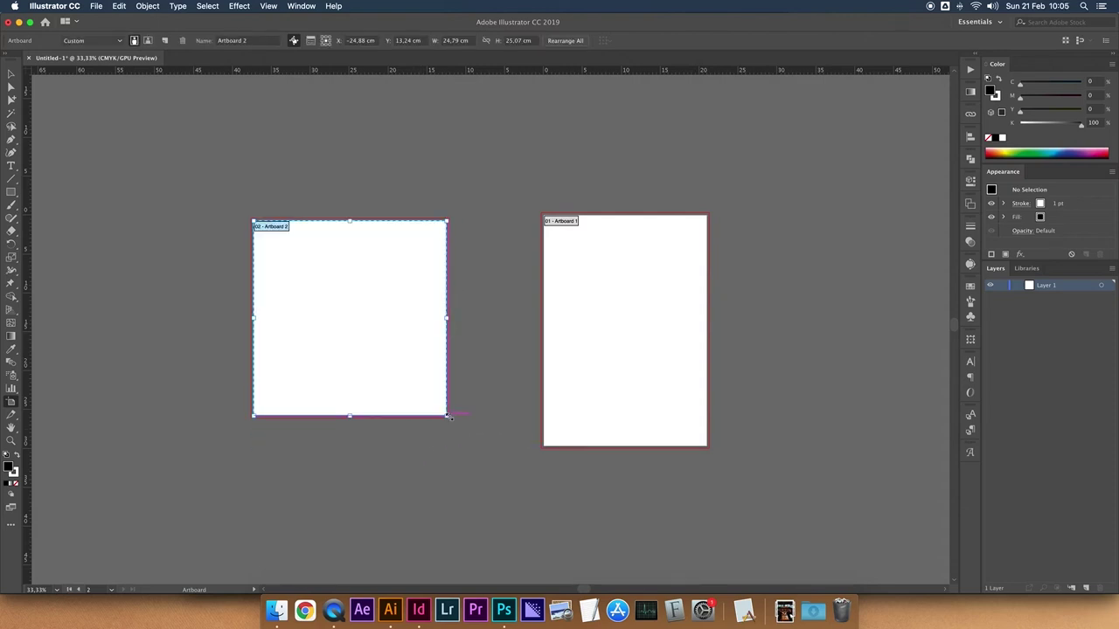
pyautogui.click(456, 40)
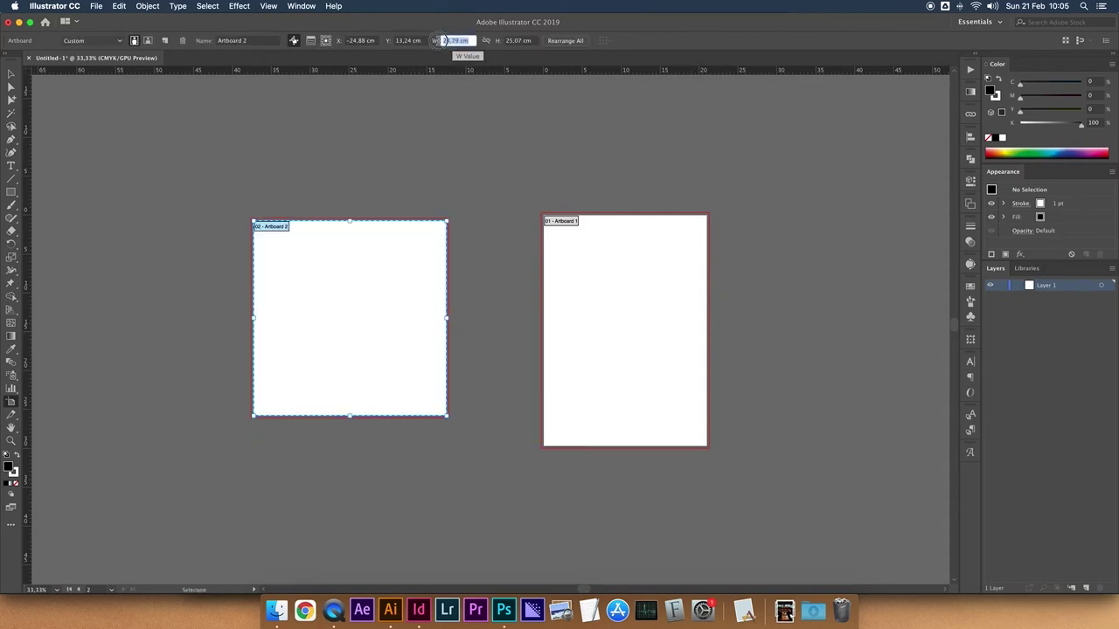
pyautogui.write('21')
pyautogui.press('Tab')
pyautogui.write('29,7')
pyautogui.press('Return')
# Move Artboard 2 closer to Artboard 1 and compare the two artboards
pyautogui.moveTo(380, 263); pyautogui.dragTo(431, 276)
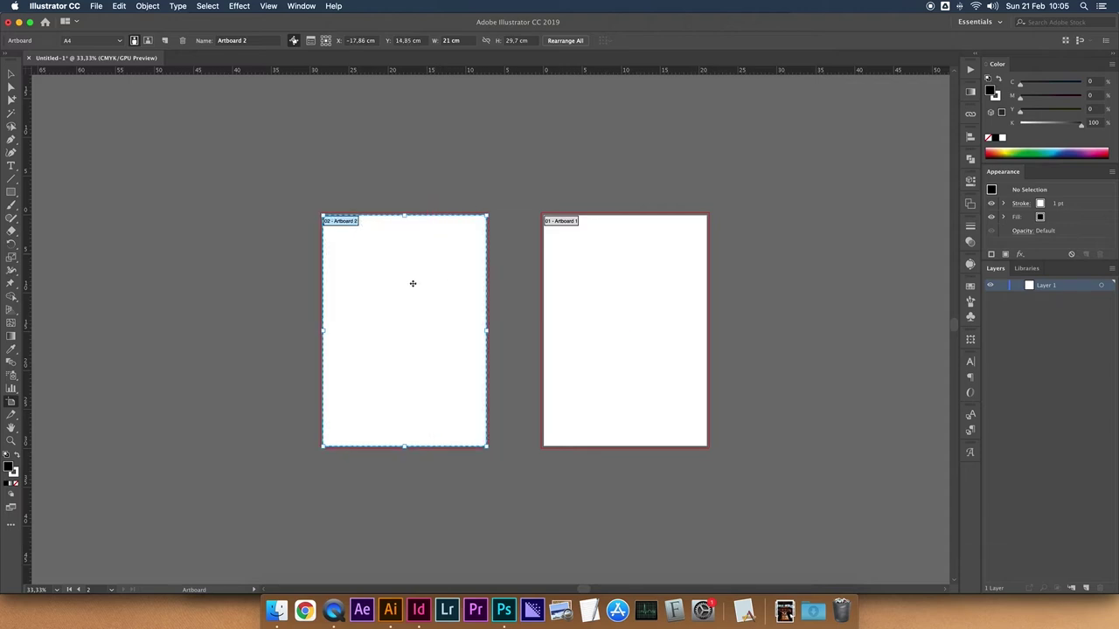
pyautogui.click(571, 279)
pyautogui.click(458, 281)
pyautogui.click(568, 278)
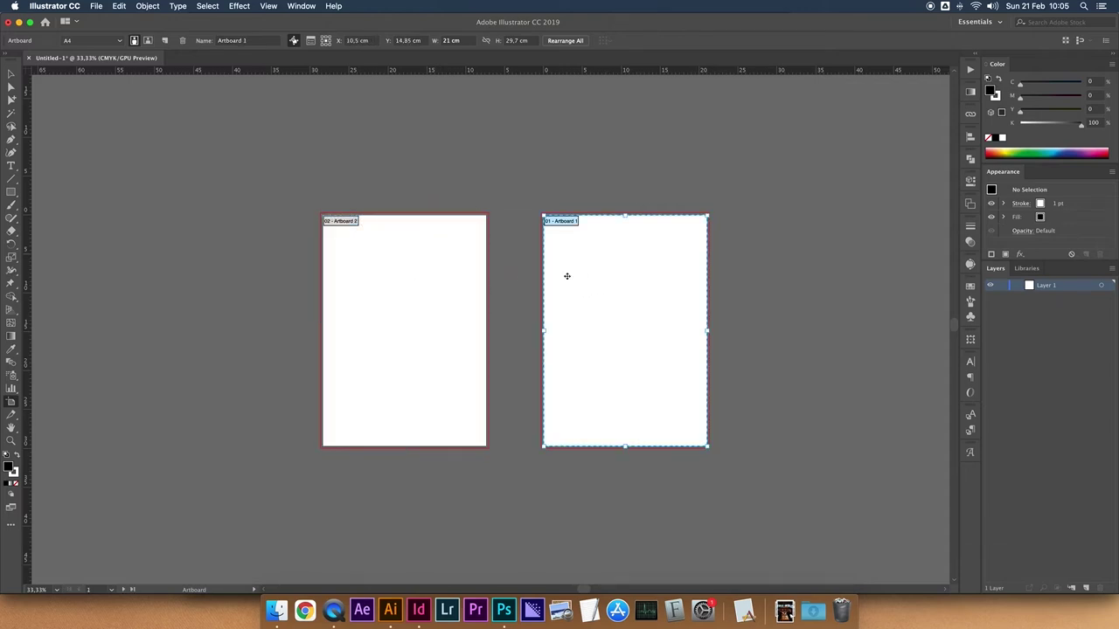
pyautogui.click(463, 277)
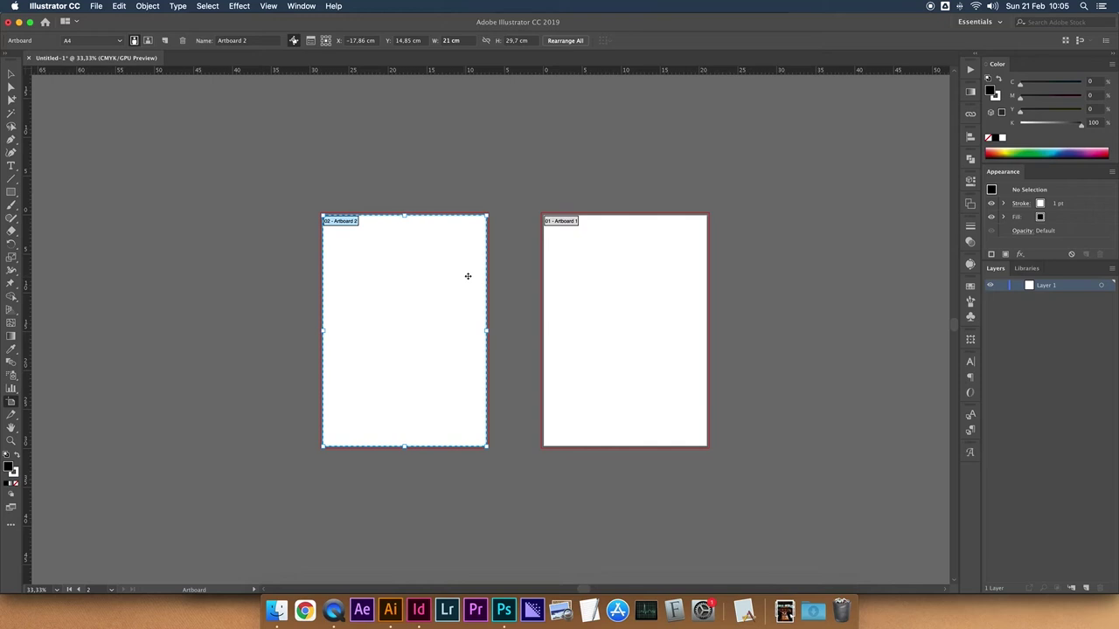
# In InDesign, start a new Print document in centimetres, 21 × 29.7 cm
pyautogui.click(421, 614)
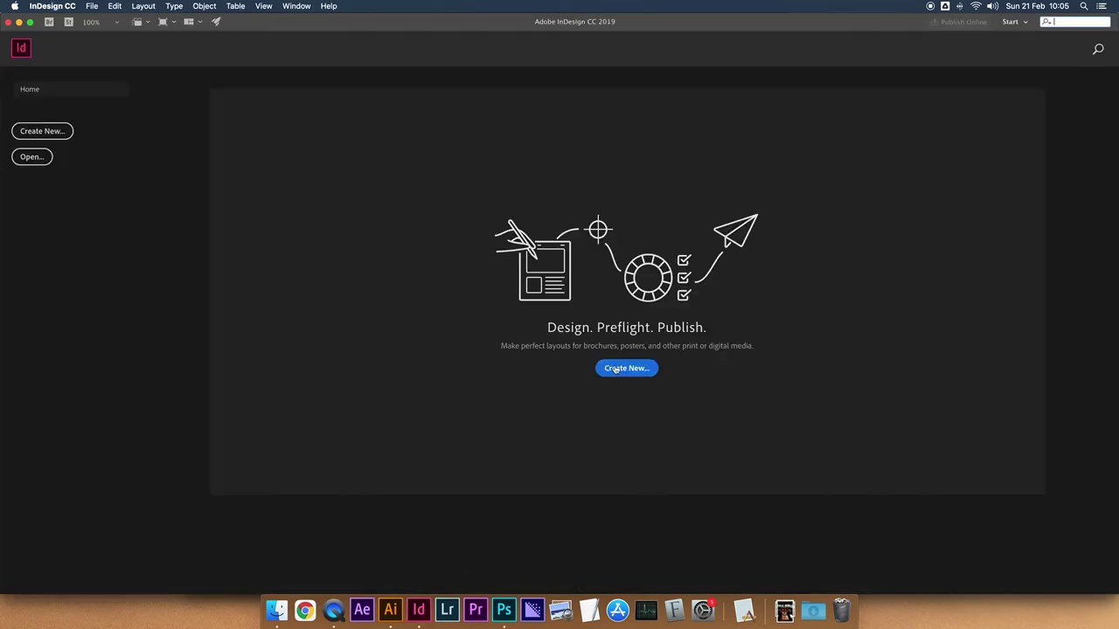
pyautogui.click(42, 131)
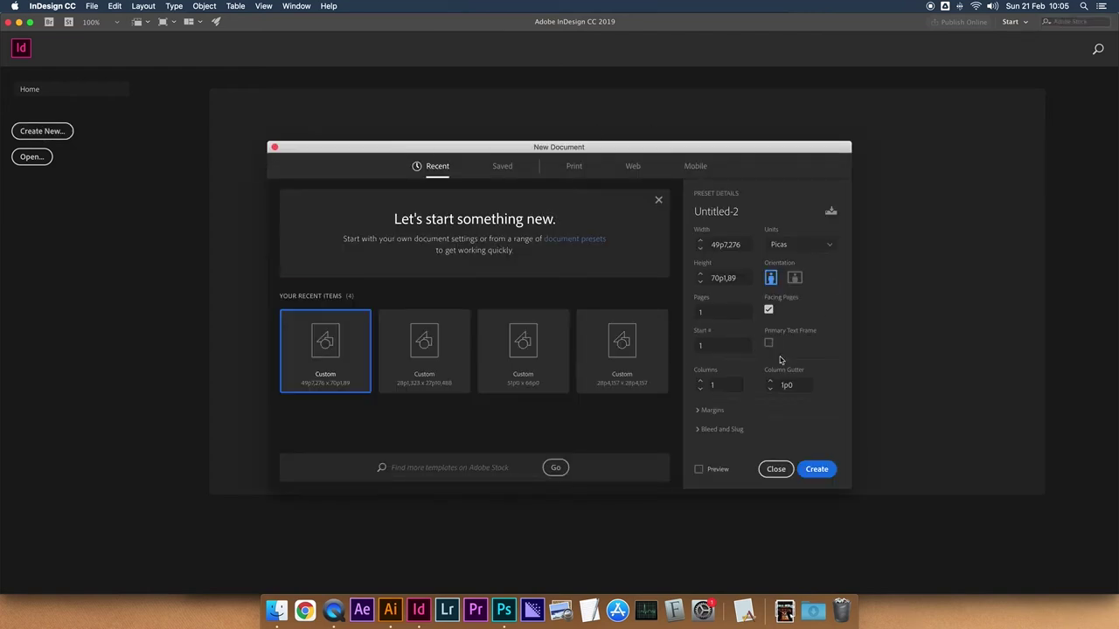
pyautogui.click(574, 166)
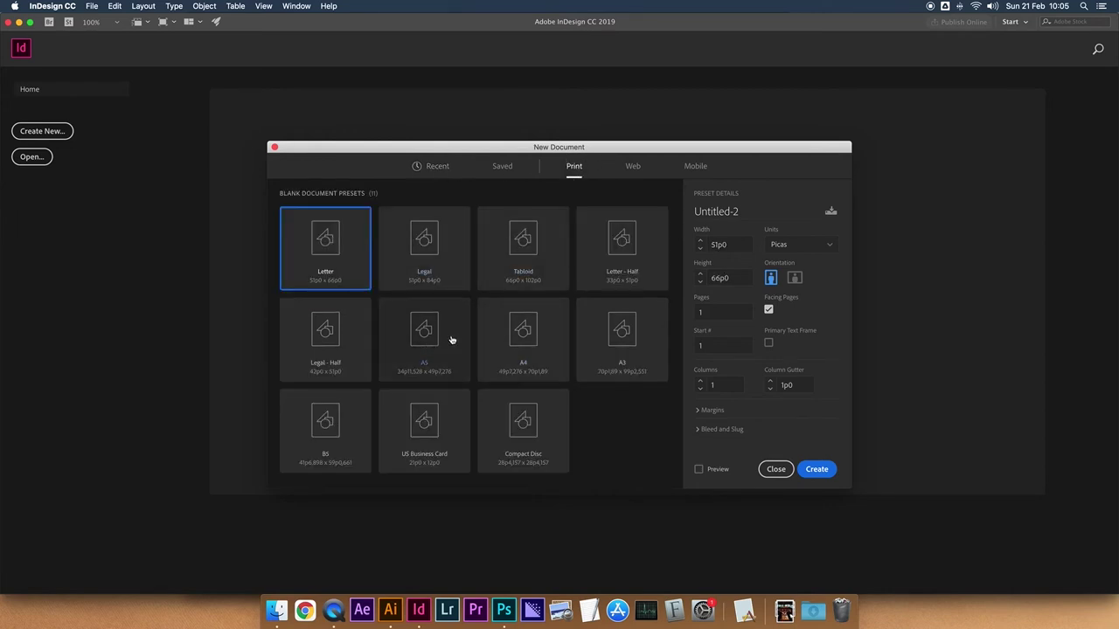
pyautogui.click(790, 247)
pyautogui.click(798, 343)
pyautogui.click(741, 245)
pyautogui.write('21')
pyautogui.press('Tab')
pyautogui.write('2')
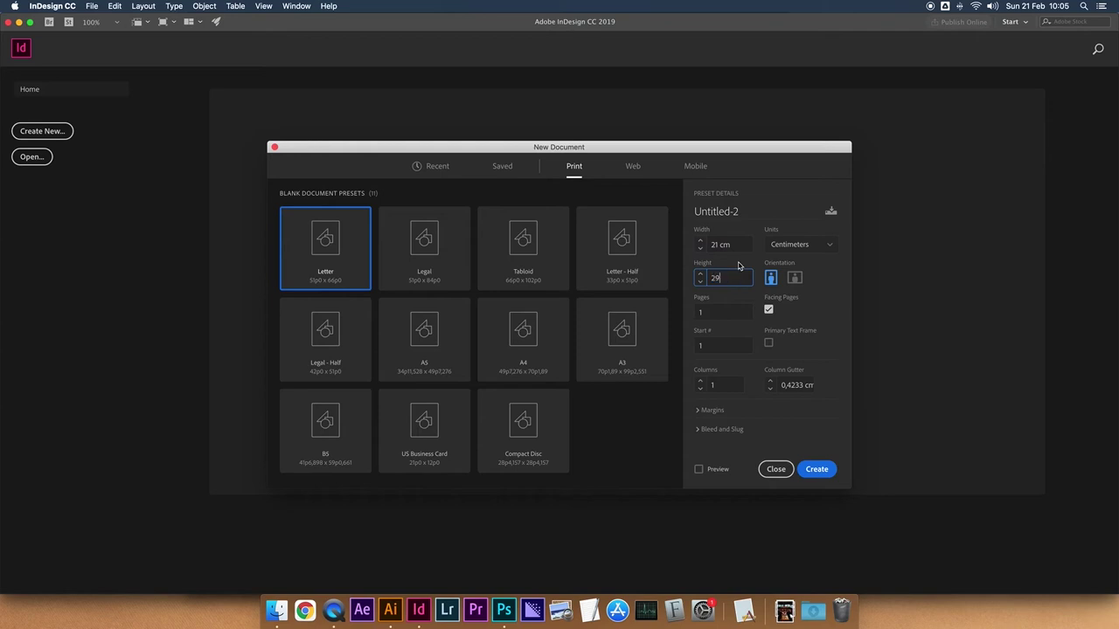
# Set 0,3 cm bleed on all sides under Bleed and Slug and create the document
pyautogui.click(722, 429)
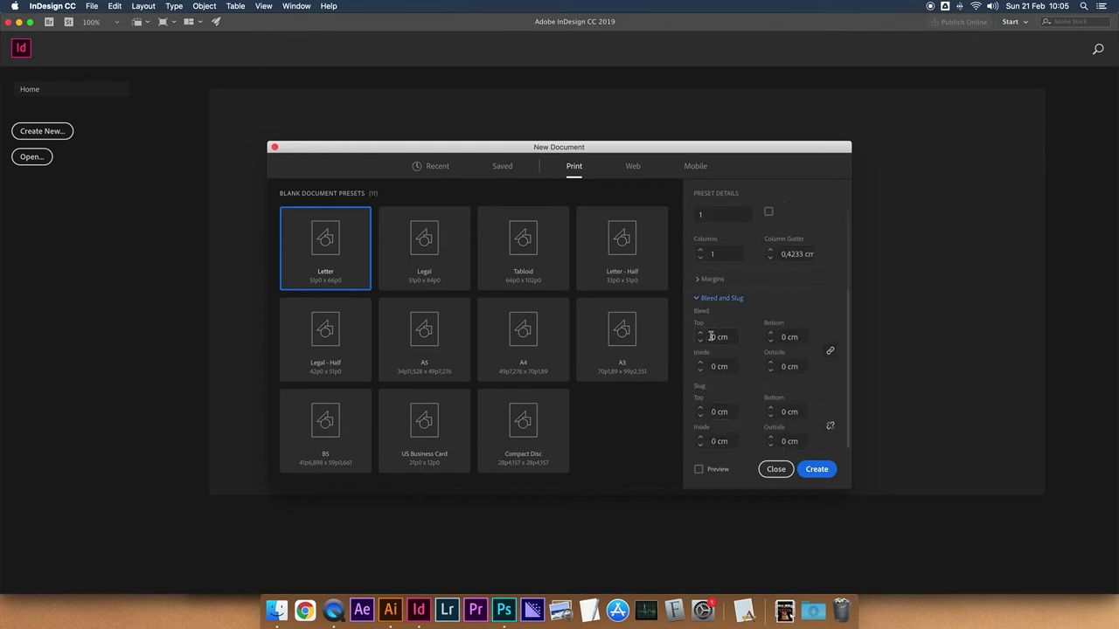
pyautogui.click(716, 338)
pyautogui.write('0')
pyautogui.press('Tab')
pyautogui.click(817, 469)
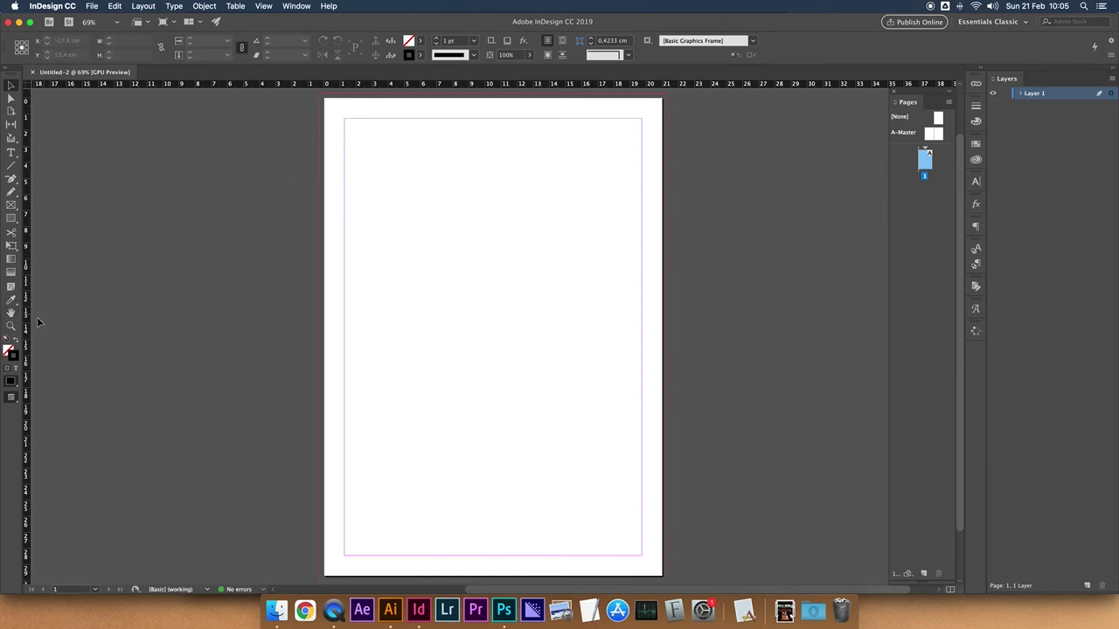
# Draw a black, strokeless rectangle from the top-left bleed corner of the page
pyautogui.click(11, 220)
pyautogui.moveTo(319, 93); pyautogui.dragTo(424, 237)
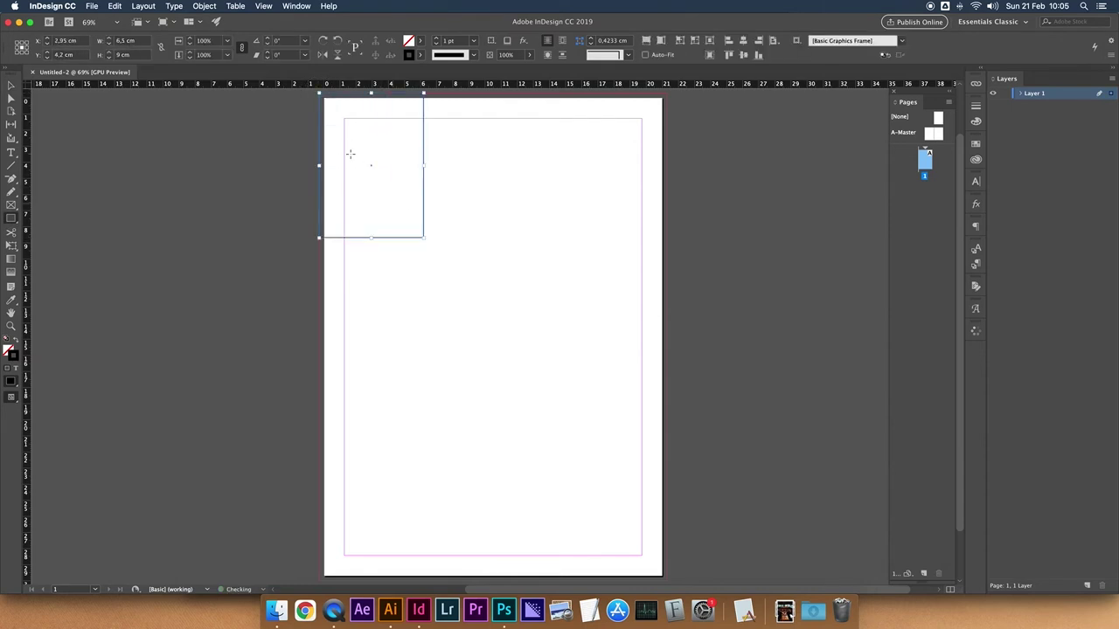
pyautogui.click(18, 344)
pyautogui.click(17, 344)
pyautogui.click(17, 343)
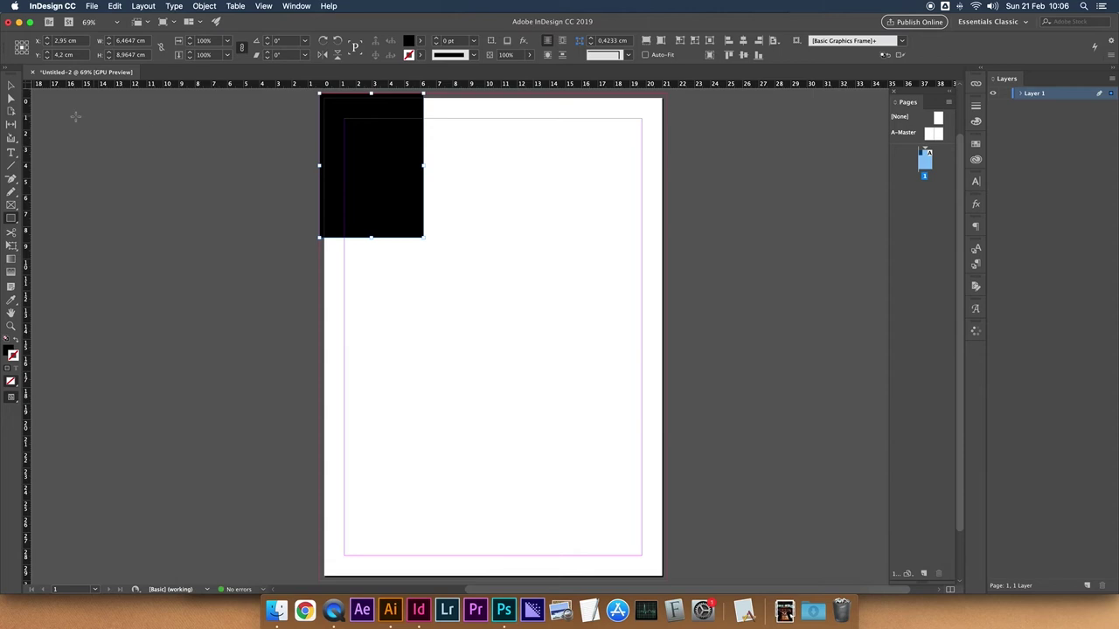
pyautogui.click(12, 85)
pyautogui.click(118, 139)
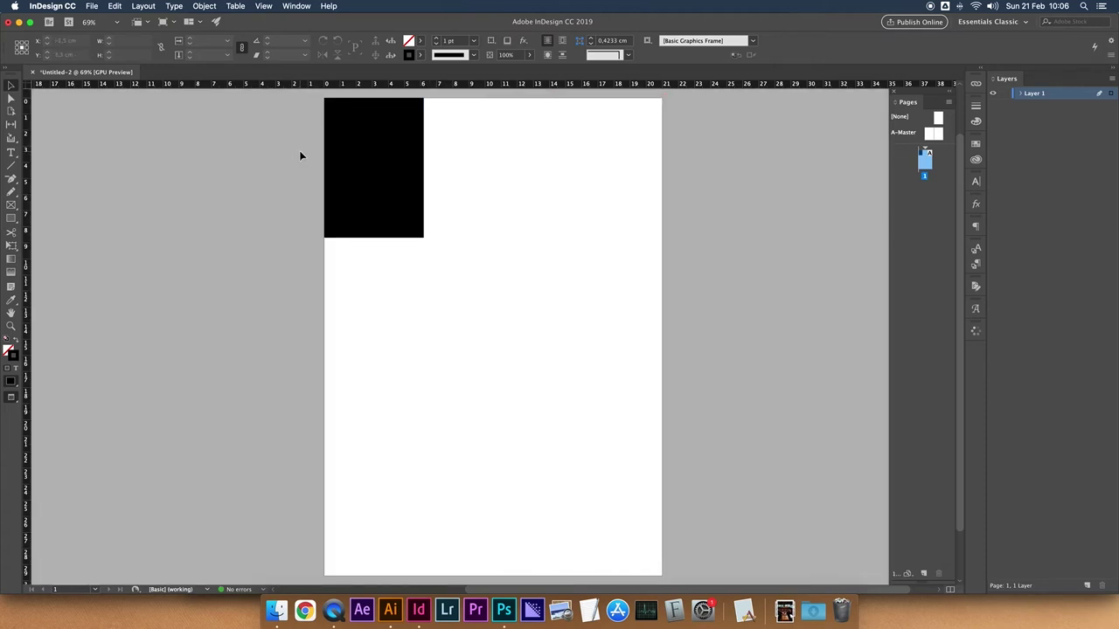
# Toggle Preview mode and zoom in to check the rectangle reaches the bleed edge
pyautogui.press('w')
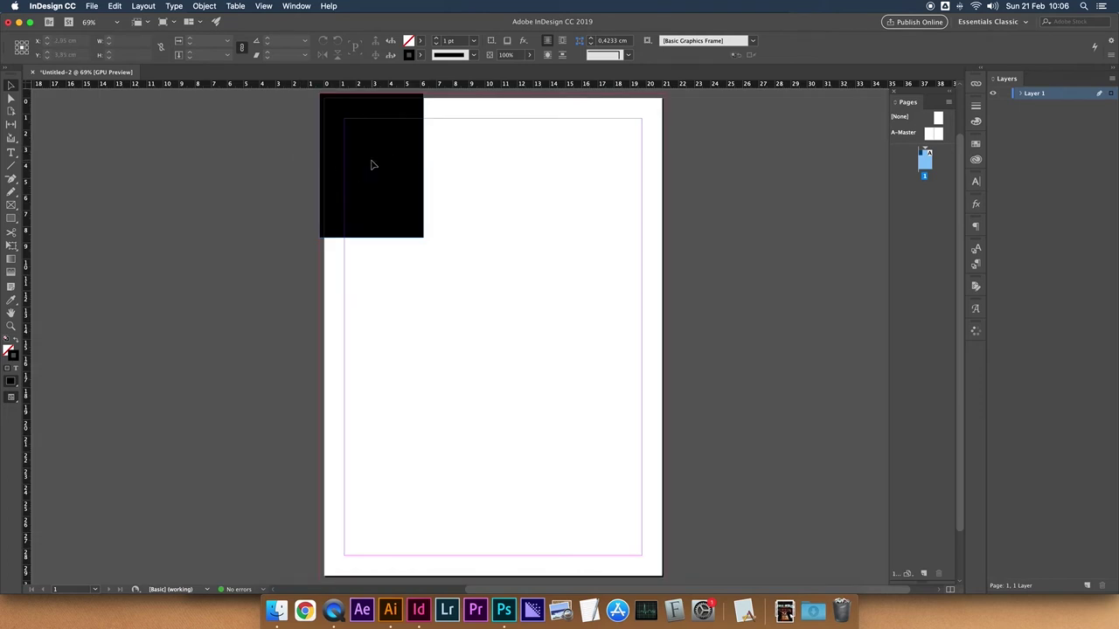
pyautogui.click(371, 165)
pyautogui.press('w')
pyautogui.press('super+equal')
pyautogui.press('super+equal')
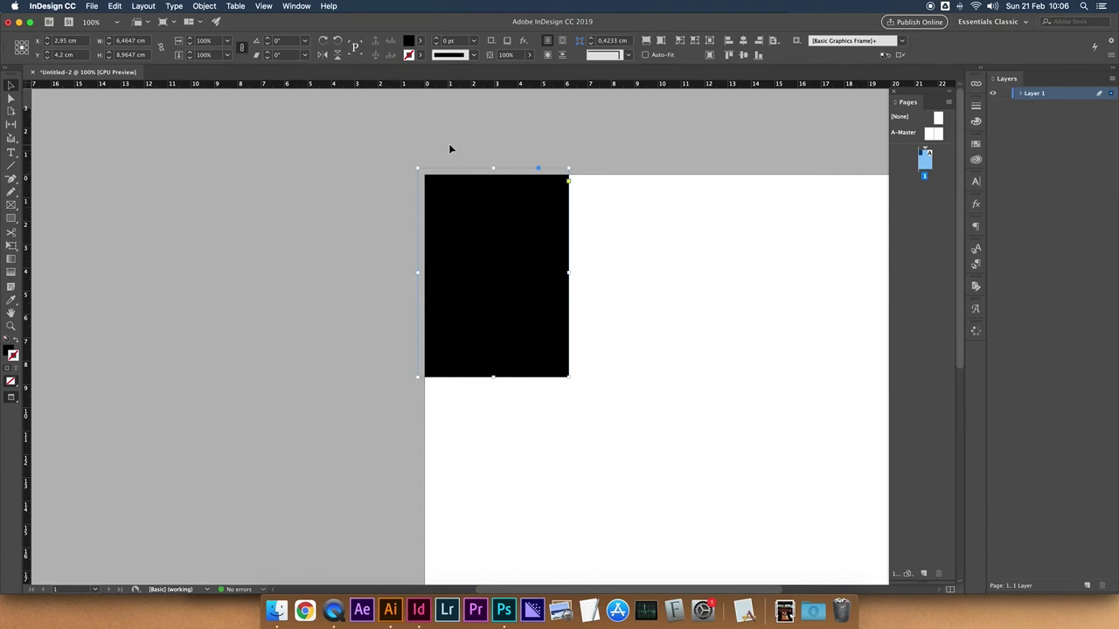
pyautogui.press('super+0')
pyautogui.click(272, 180)
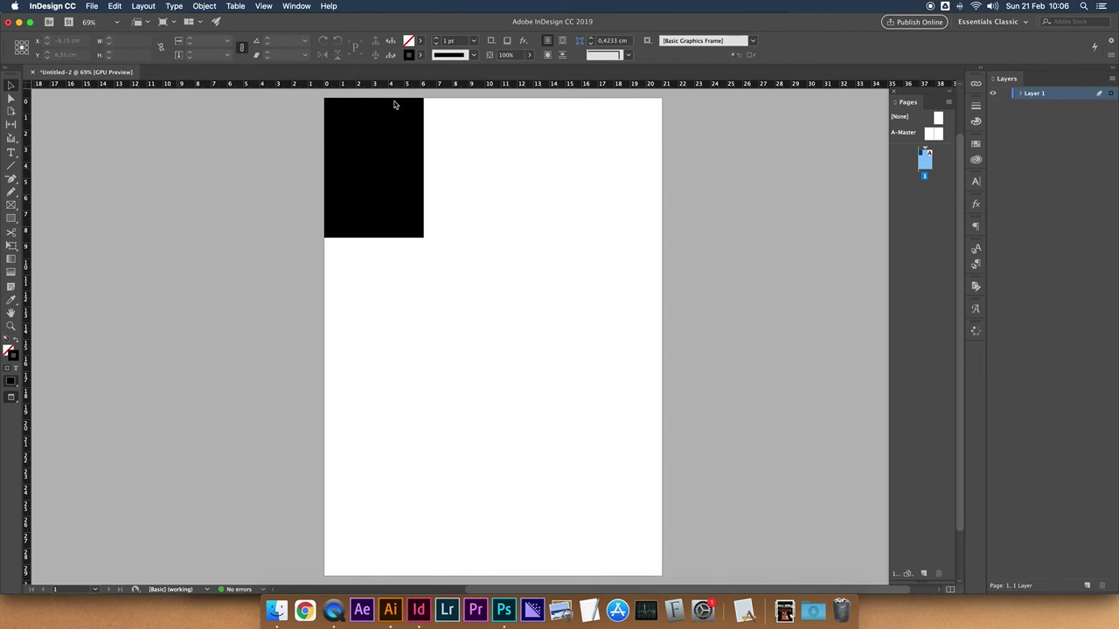
pyautogui.press('super+e')
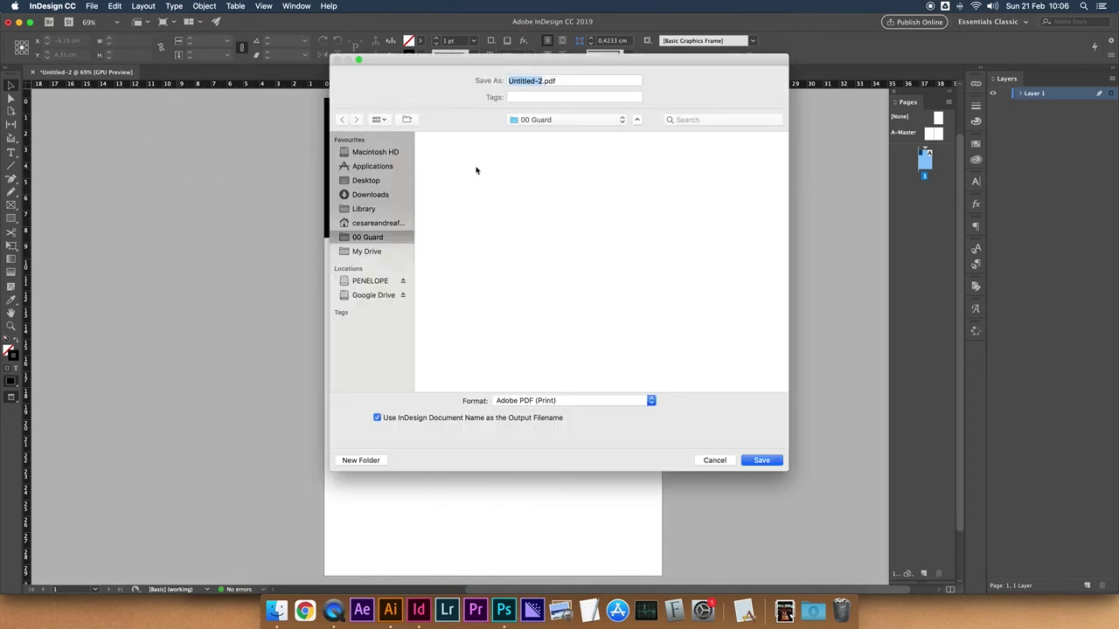
# Check crop marks and the 0,3 cm document bleed in the PDF export's Marks and Bleeds, then cancel
pyautogui.press('Return')
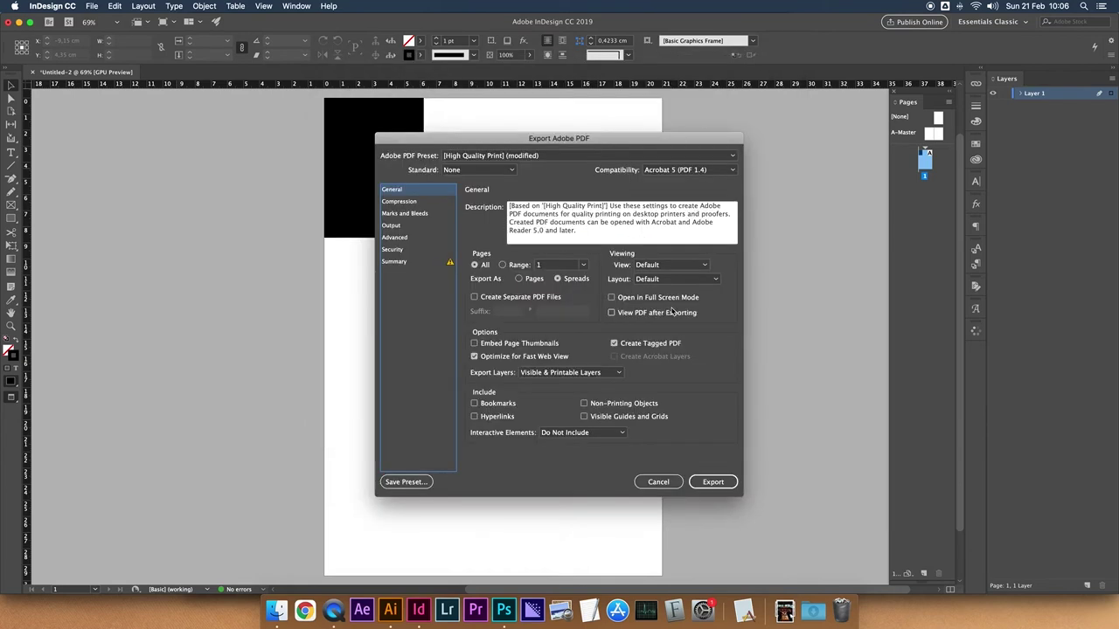
pyautogui.click(405, 214)
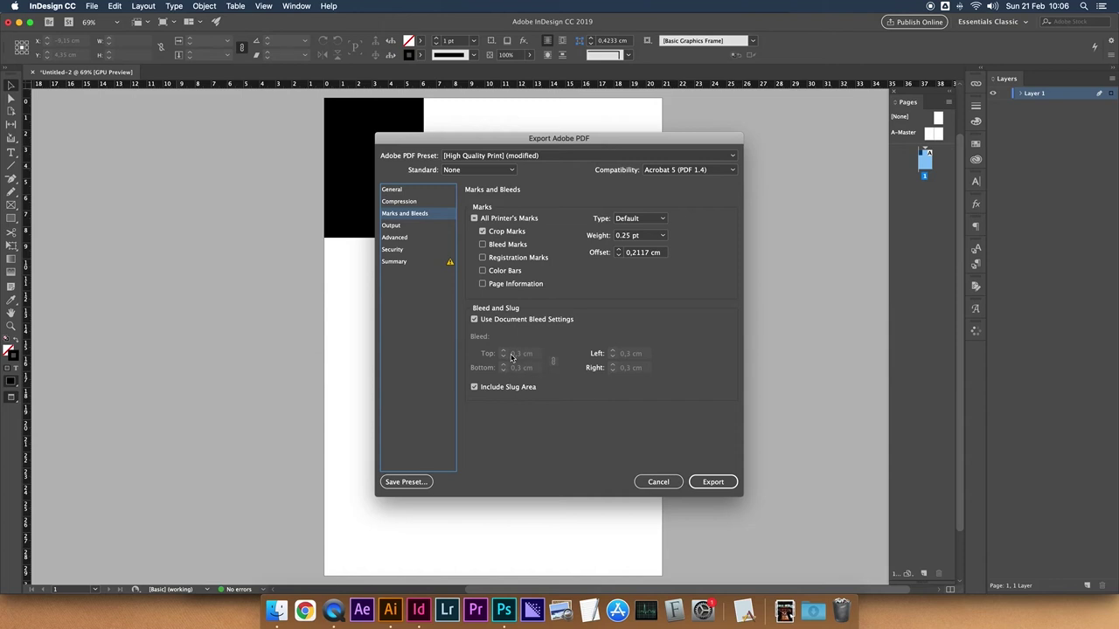
pyautogui.click(474, 320)
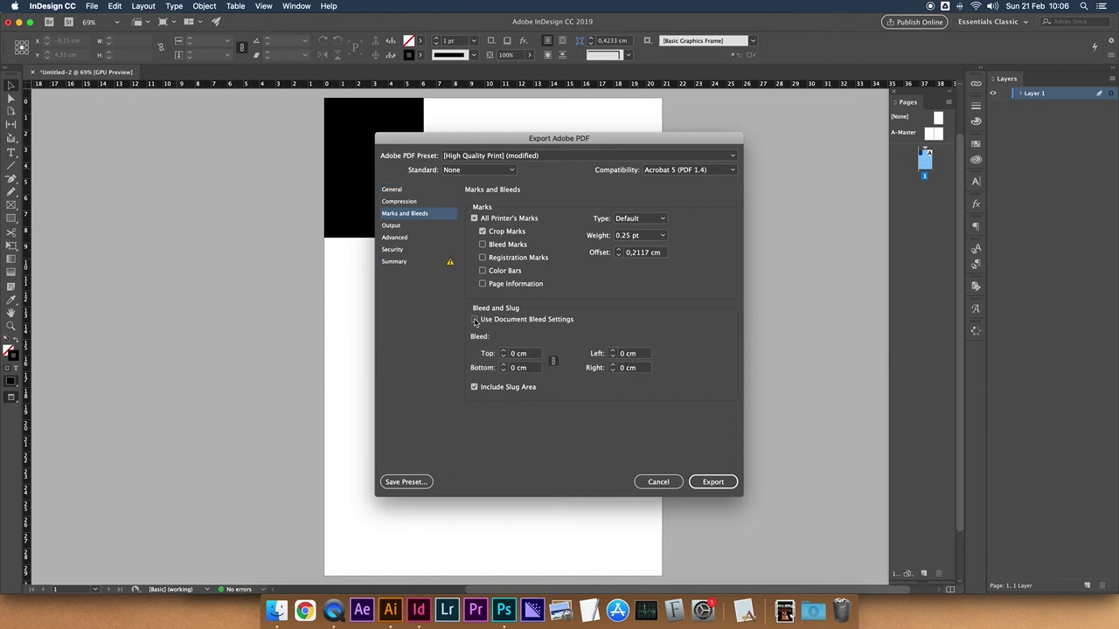
pyautogui.click(474, 320)
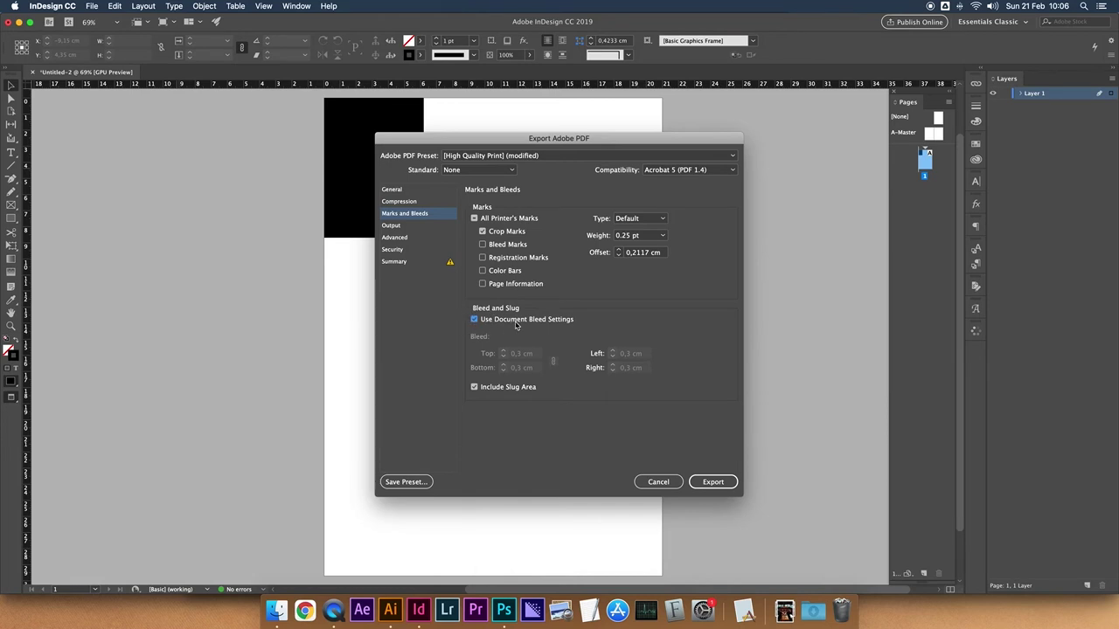
pyautogui.click(665, 484)
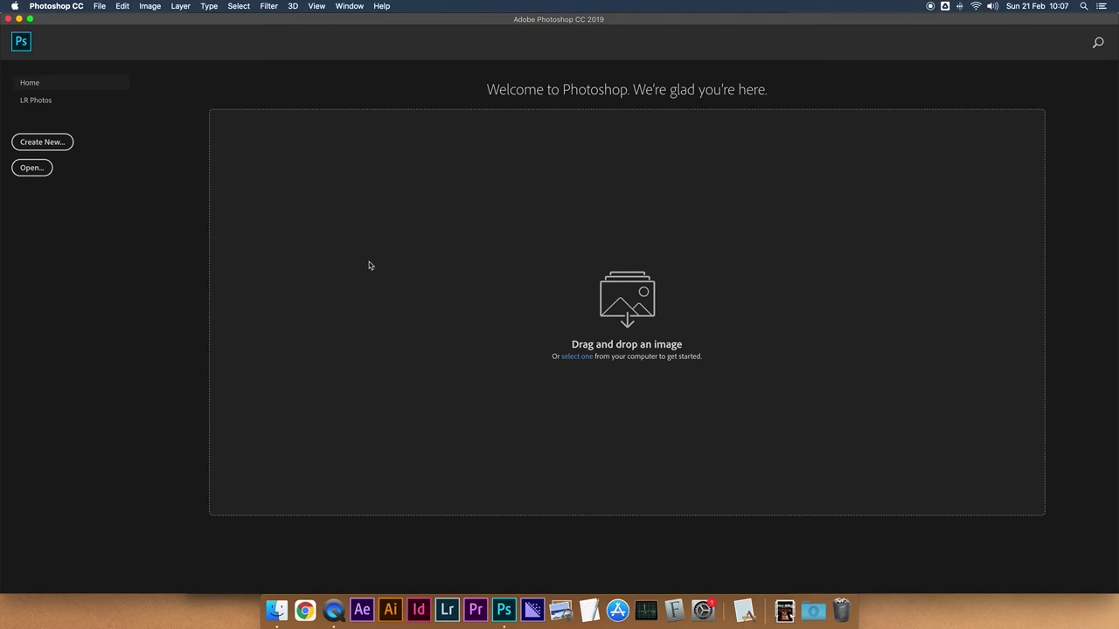
# In Photoshop, start a new Print document in centimetres sized 21 × 29,7 cm
pyautogui.press('super+n')
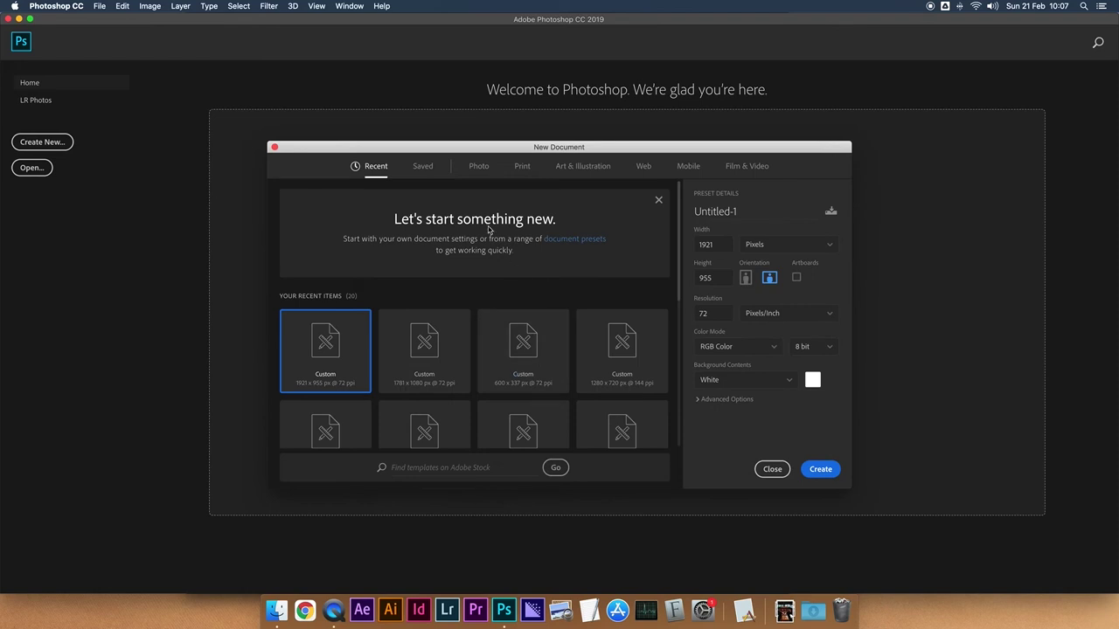
pyautogui.click(520, 169)
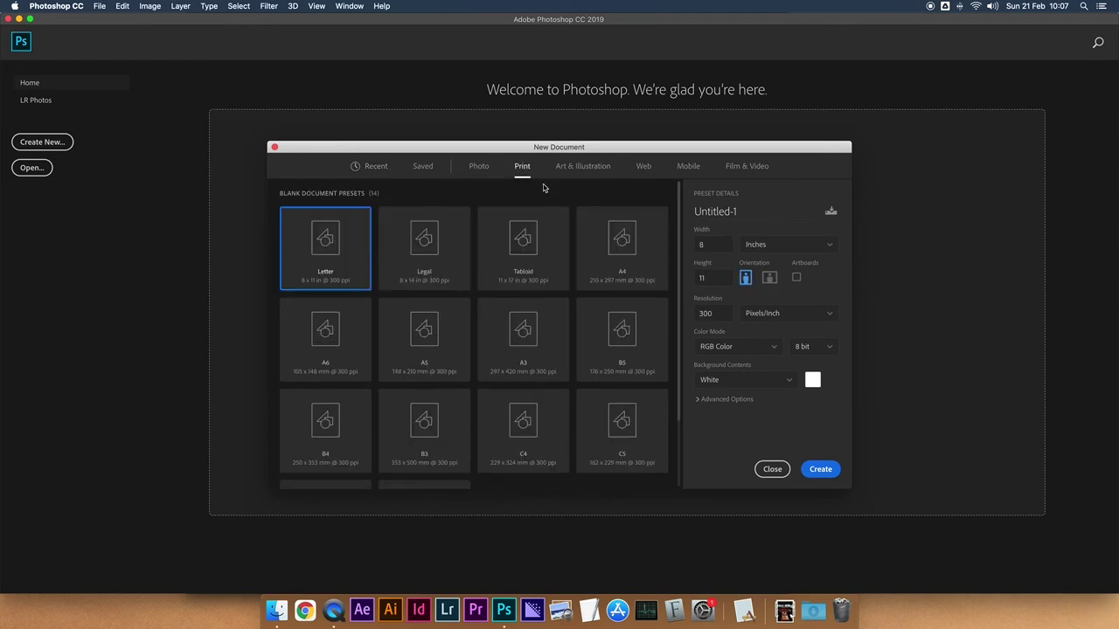
pyautogui.click(766, 248)
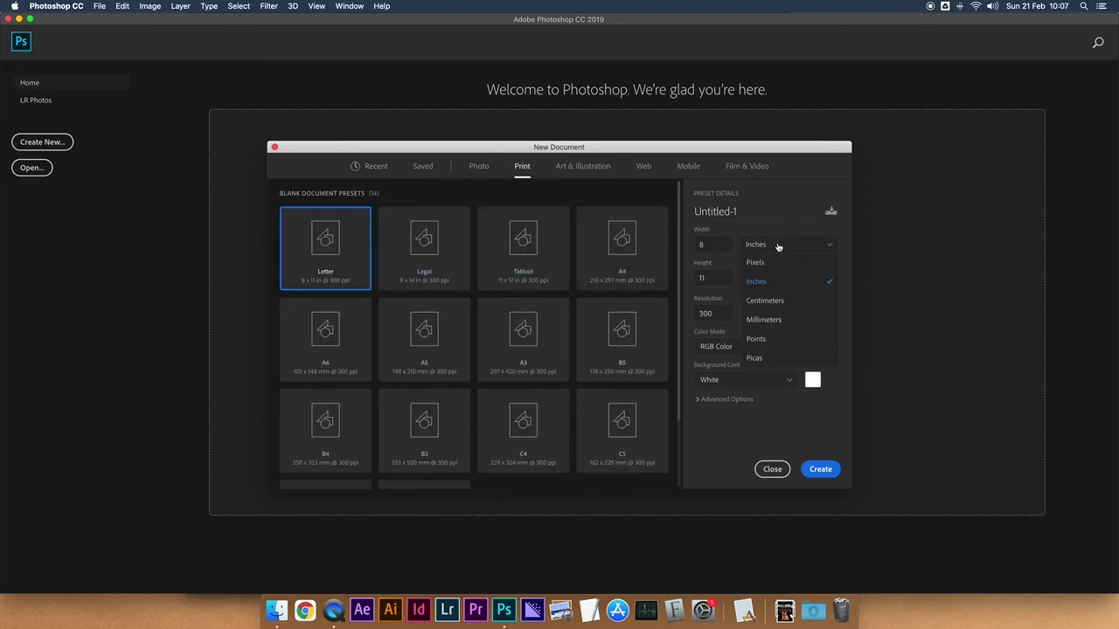
pyautogui.click(774, 301)
pyautogui.moveTo(723, 244); pyautogui.dragTo(697, 246)
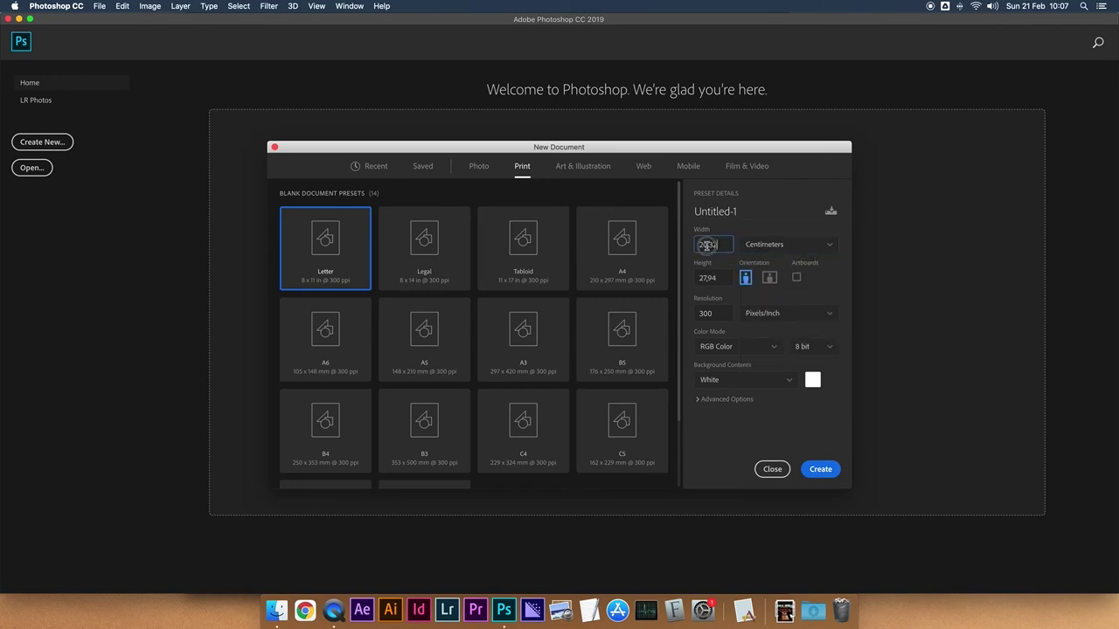
pyautogui.write('21')
pyautogui.press('Tab')
pyautogui.write('2')
# Set the colour mode to CMYK Color and create the 300 ppi document
pyautogui.click(748, 348)
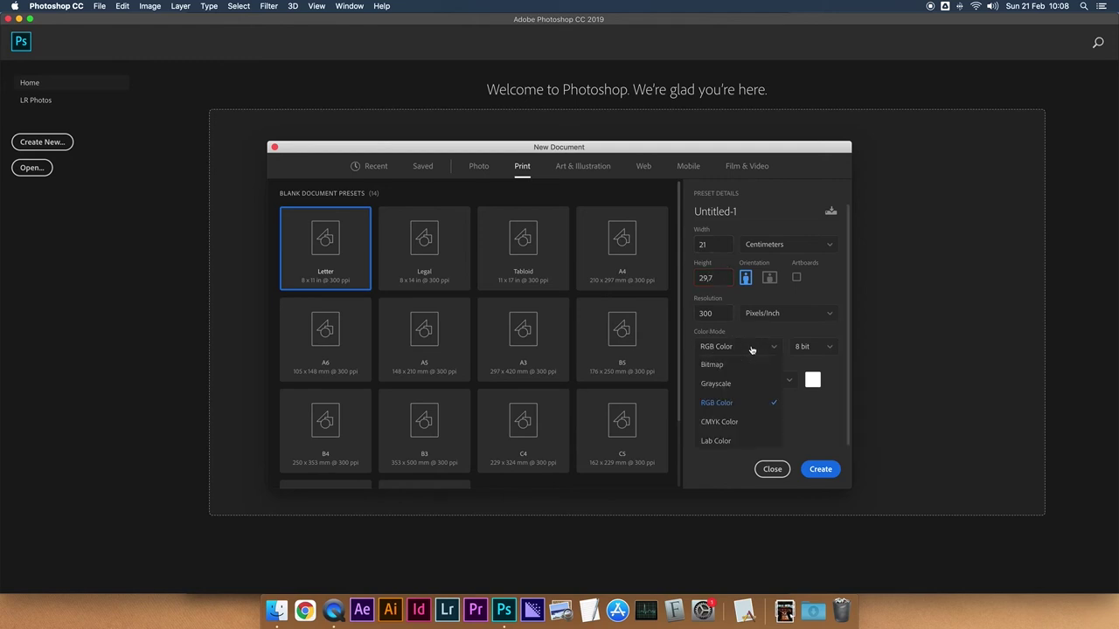
pyautogui.click(718, 423)
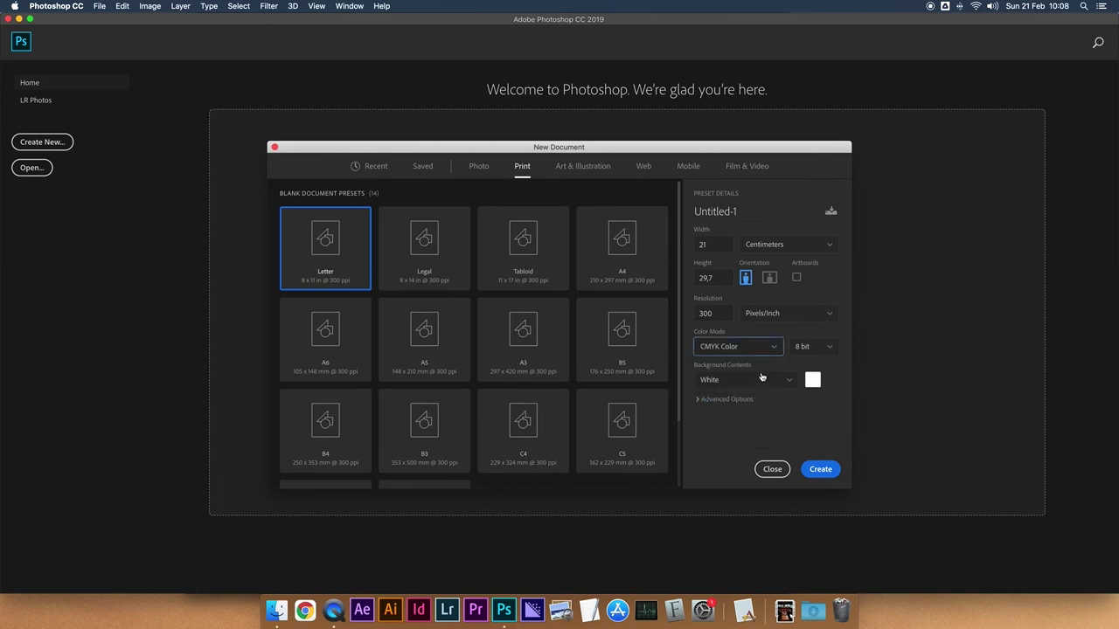
pyautogui.click(724, 400)
pyautogui.click(820, 472)
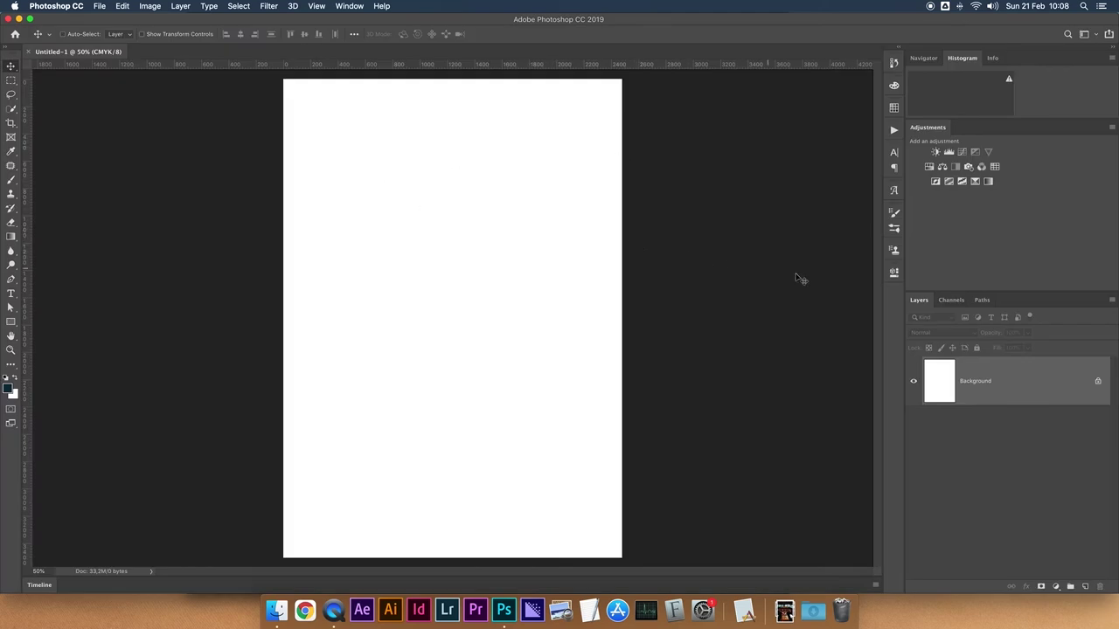
# Unlock the Background as Layer 0 and drag ruler guides onto the page's edges
pyautogui.press('super+minus')
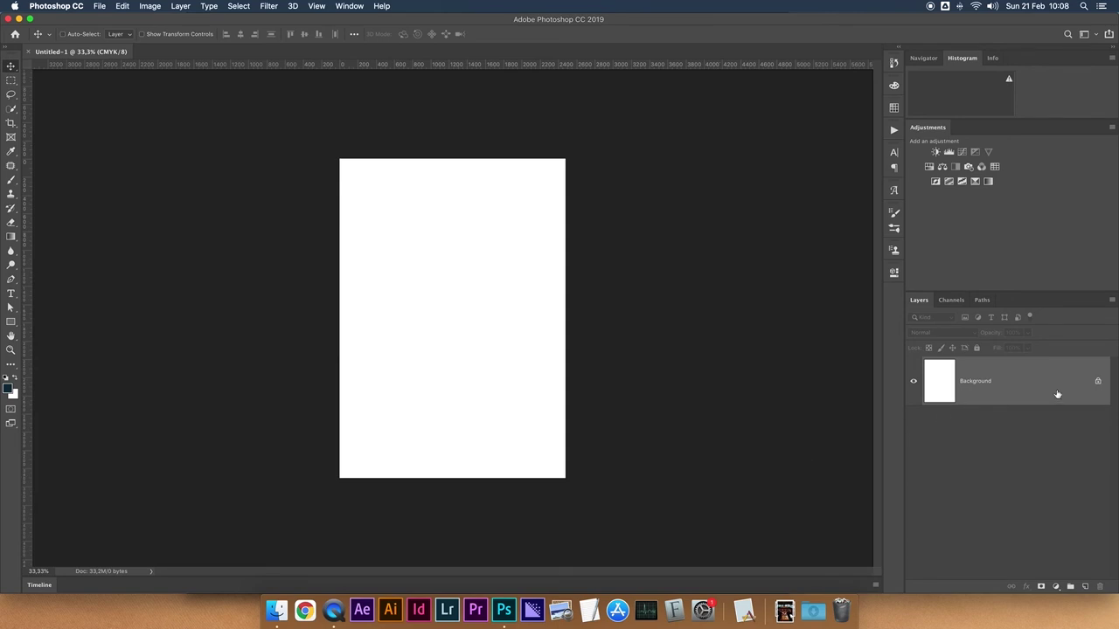
pyautogui.click(1098, 382)
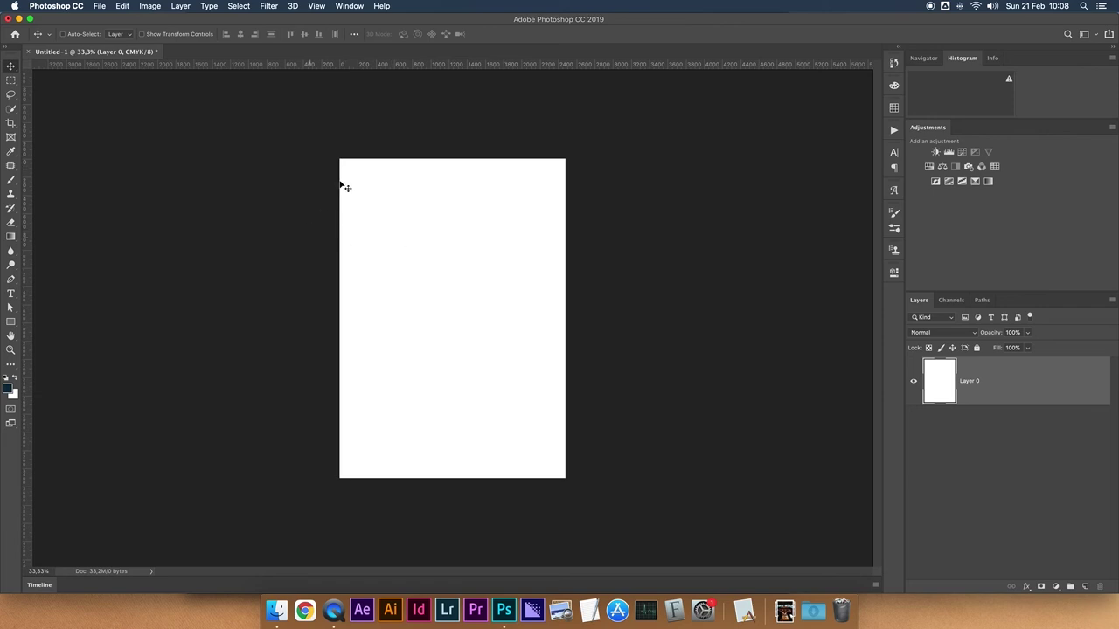
pyautogui.moveTo(24, 212); pyautogui.dragTo(329, 168)
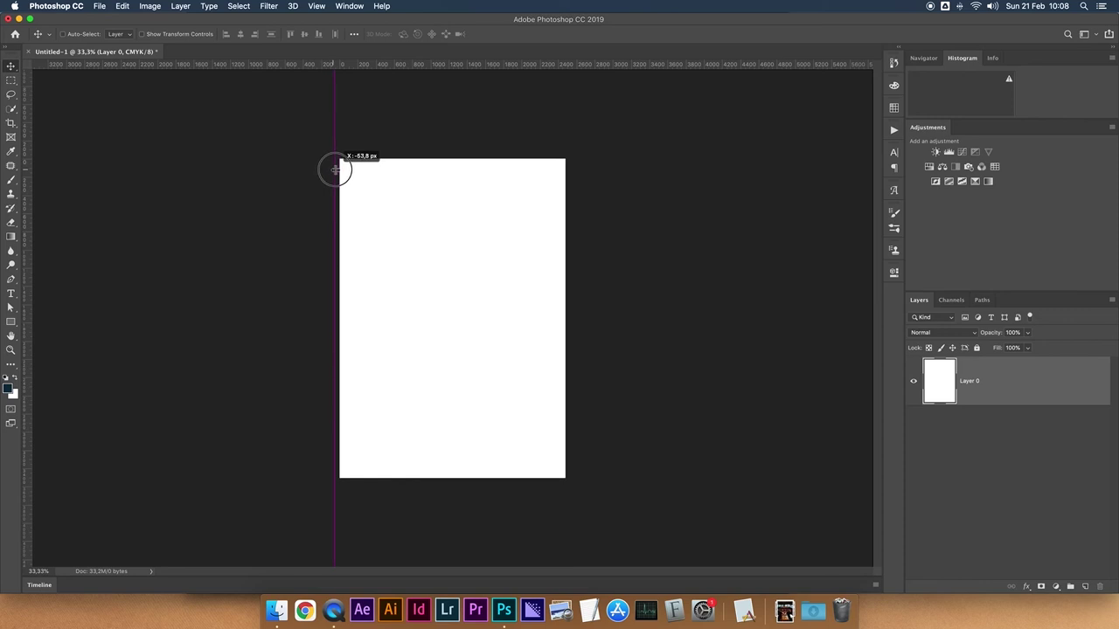
pyautogui.moveTo(330, 168); pyautogui.dragTo(339, 163)
pyautogui.moveTo(27, 145); pyautogui.dragTo(565, 114)
pyautogui.moveTo(622, 66); pyautogui.dragTo(637, 478)
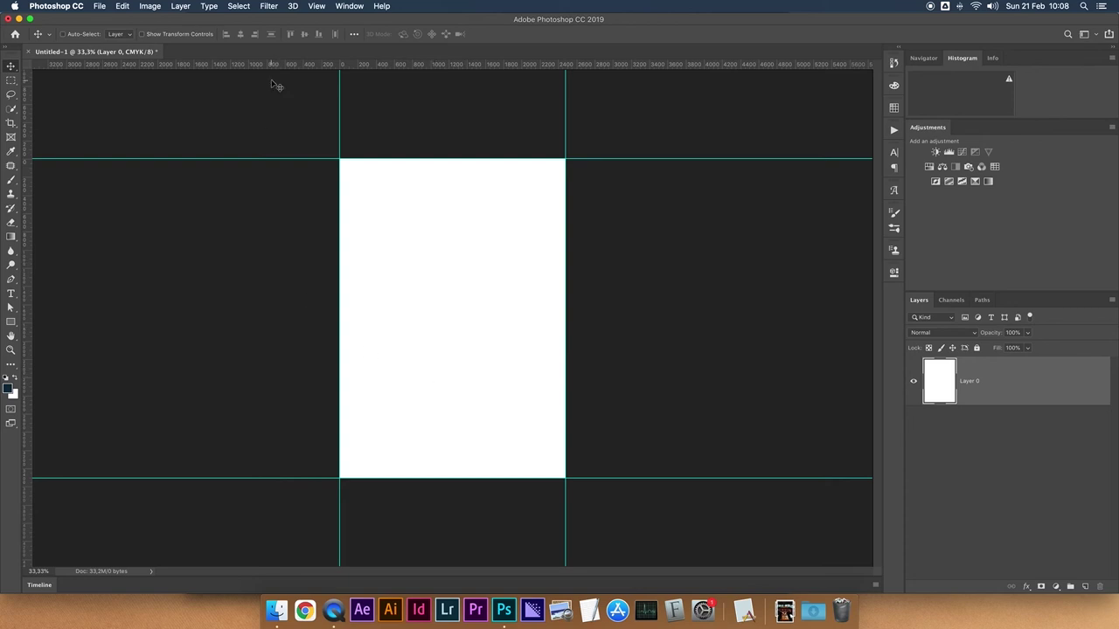
# Use Canvas Size to add 0,3 cm to width and height, making it 21,3 × 30 cm
pyautogui.click(153, 6)
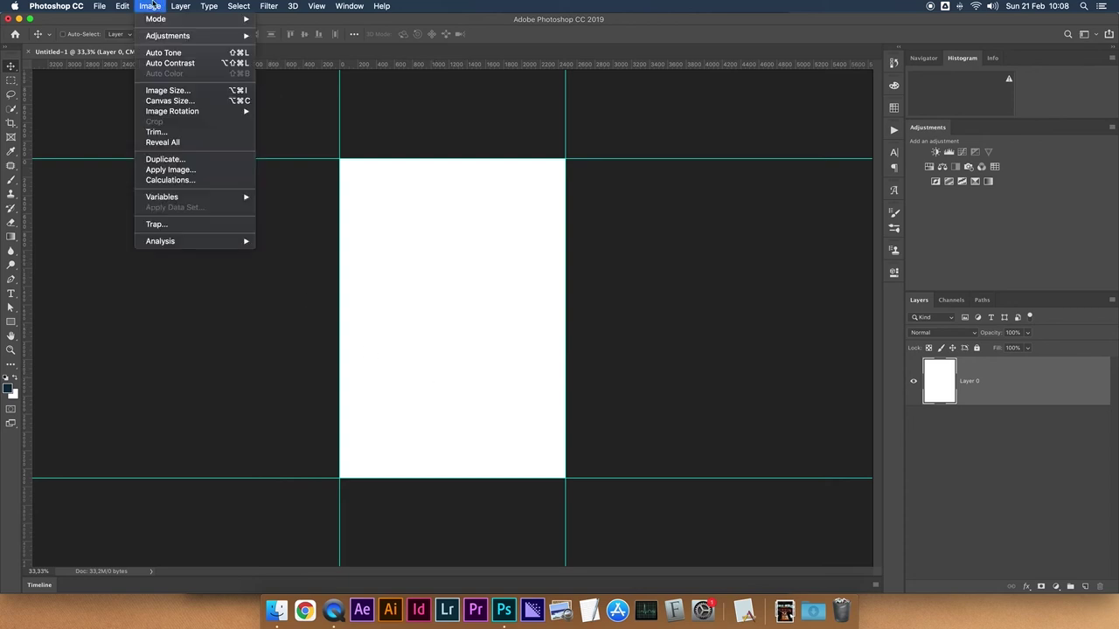
pyautogui.click(157, 105)
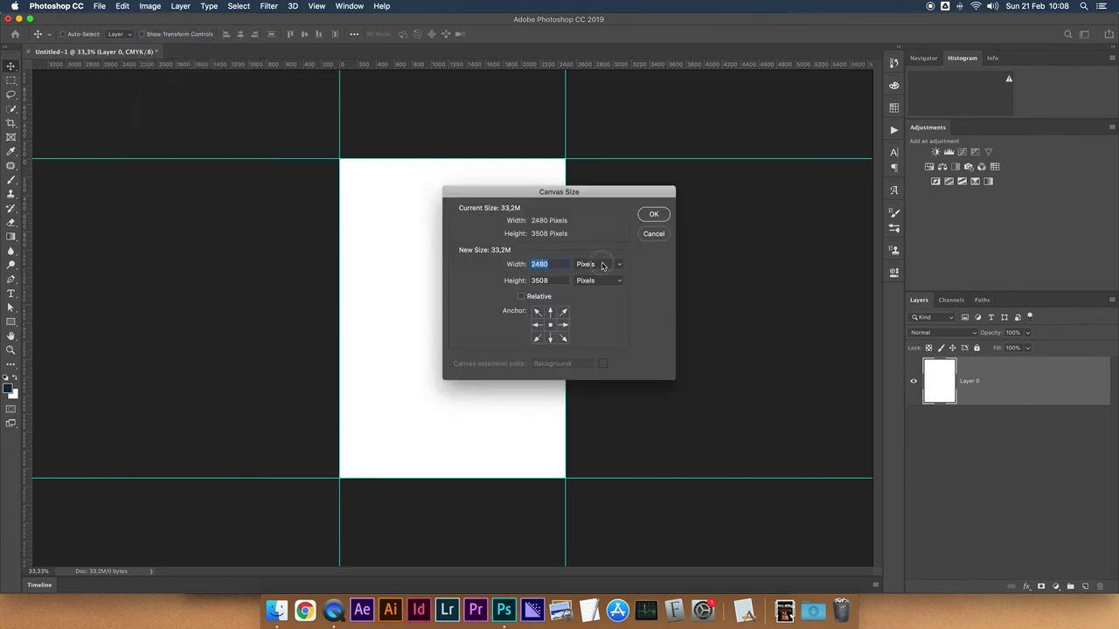
pyautogui.click(603, 264)
pyautogui.click(607, 282)
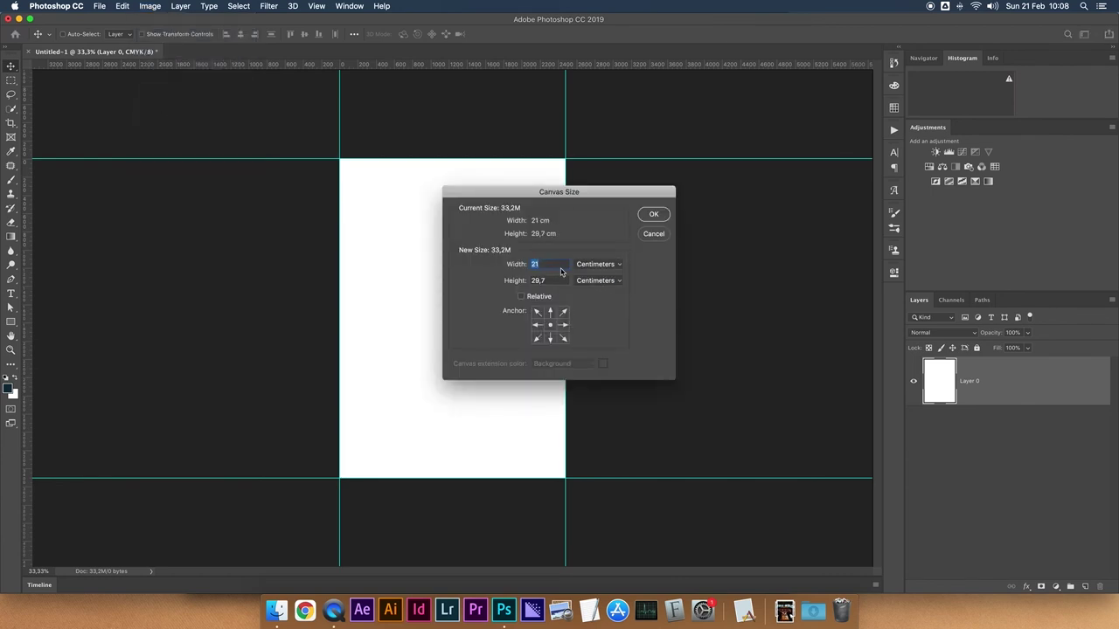
pyautogui.write('+0,3')
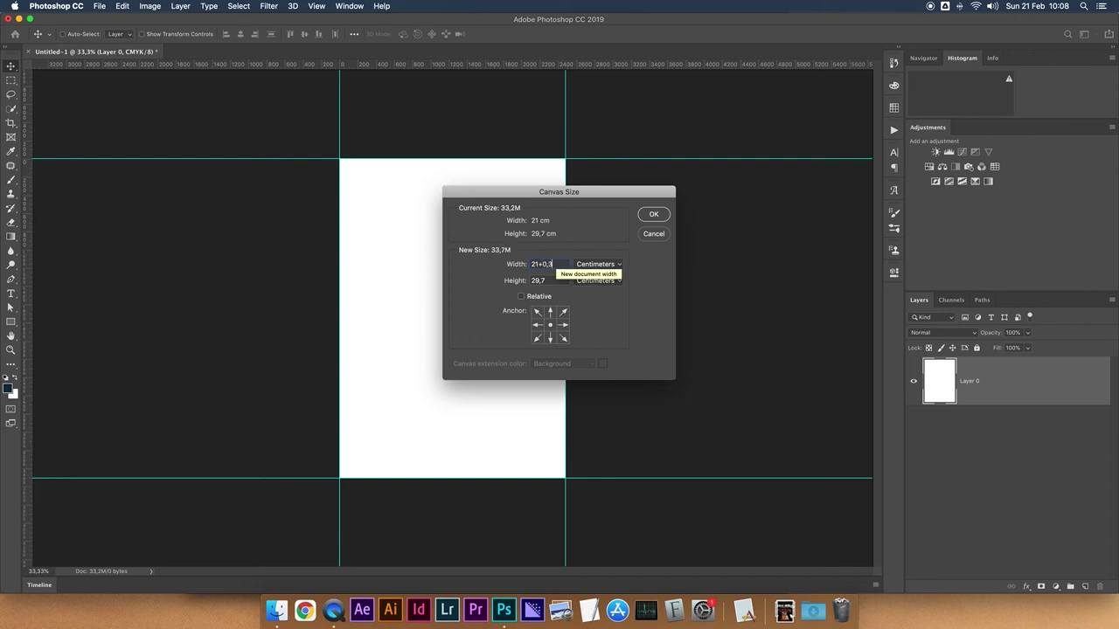
pyautogui.press('Tab')
pyautogui.click(550, 279)
pyautogui.write('0,3')
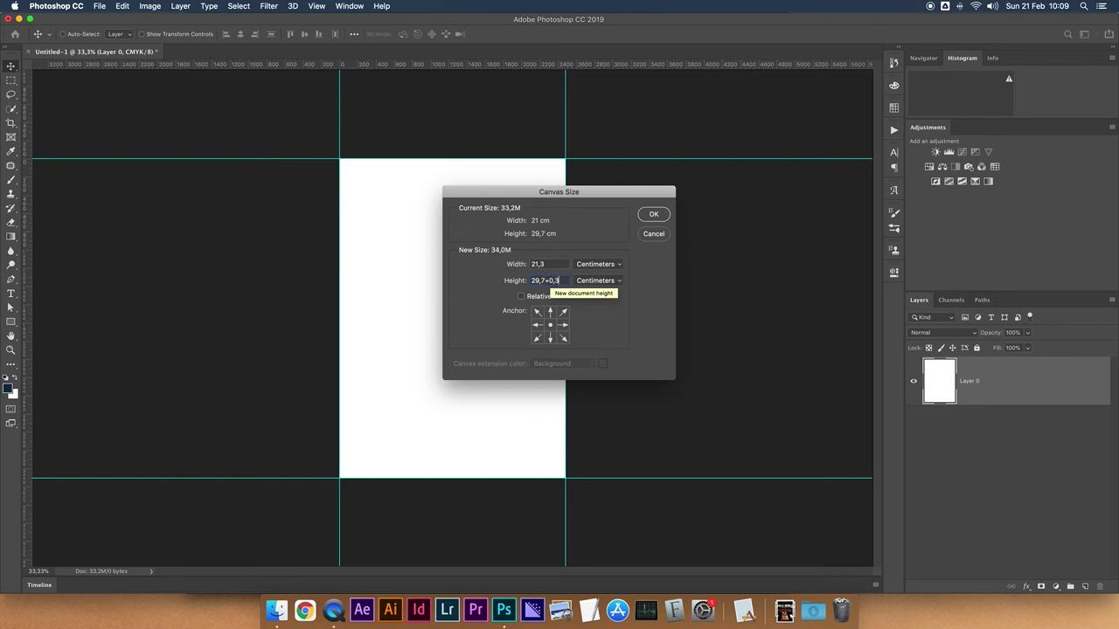
pyautogui.press('Tab')
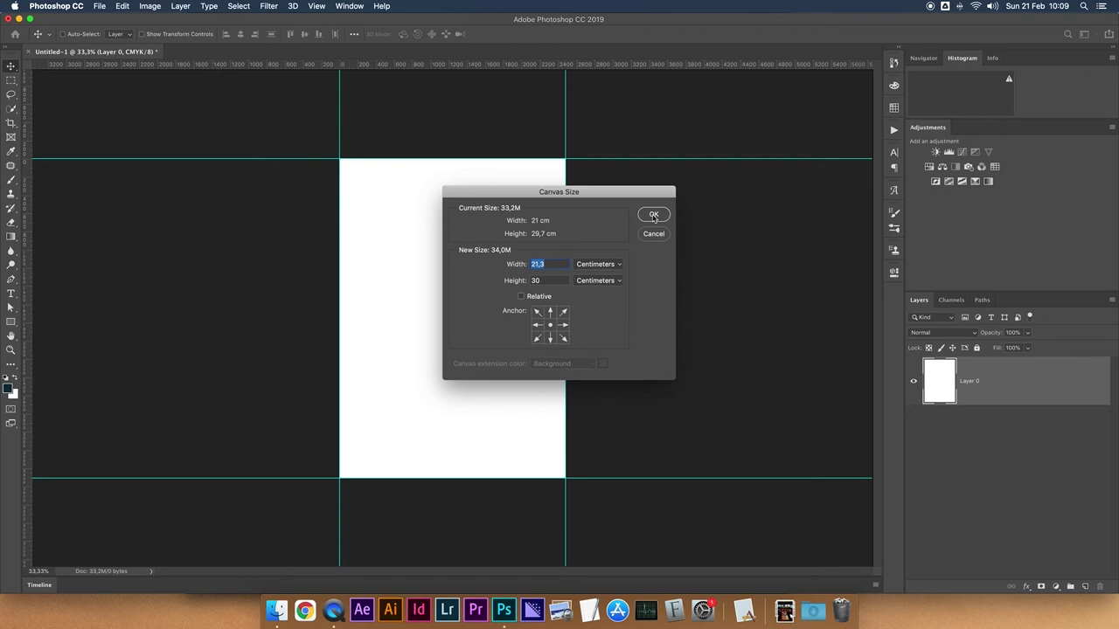
pyautogui.click(652, 215)
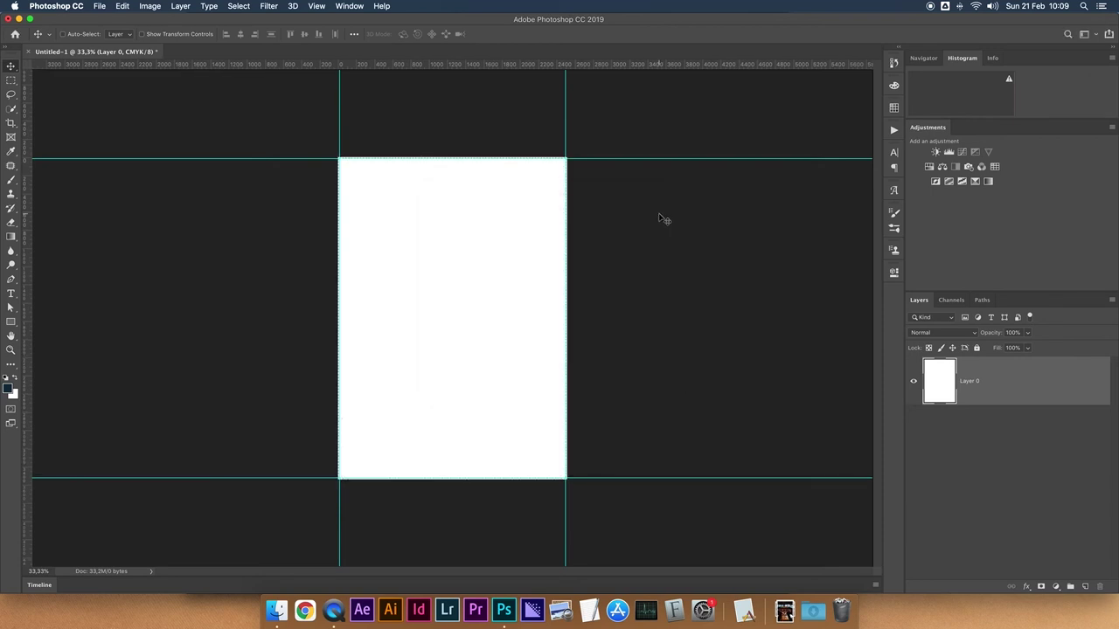
pyautogui.press('super+equal')
pyautogui.press('super+equal')
pyautogui.press('super+equal')
pyautogui.press('super+equal')
# Zoom out to the whole page and invert the white canvas to black
pyautogui.hscroll(-3, 302, 272)
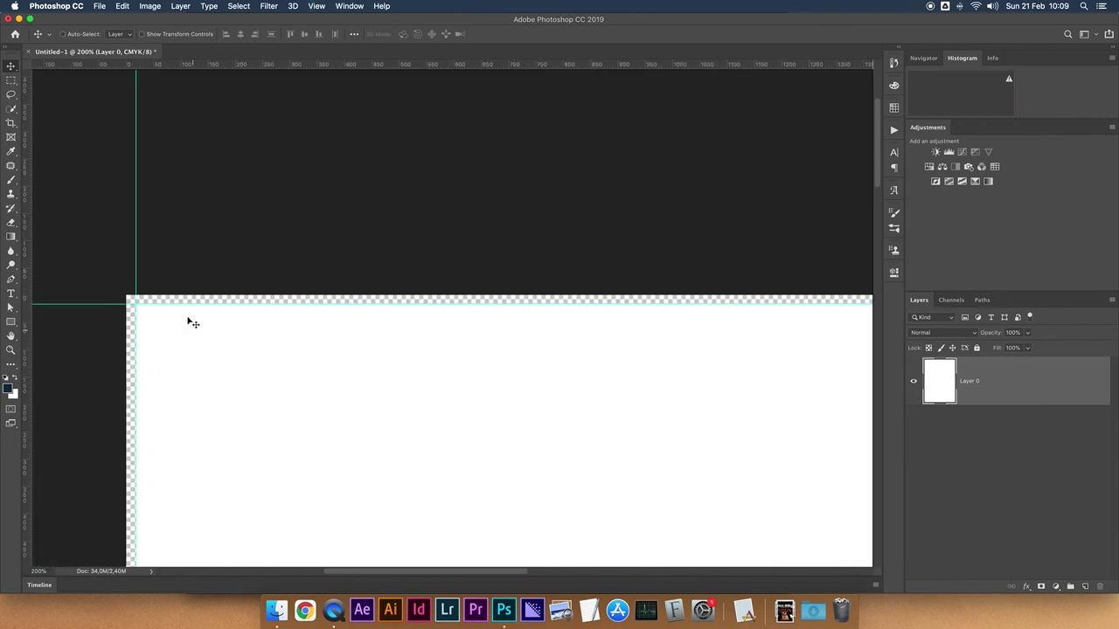
pyautogui.press('super+minus')
pyautogui.press('super+minus')
pyautogui.scroll(3, 445, 388)
pyautogui.press('super+minus')
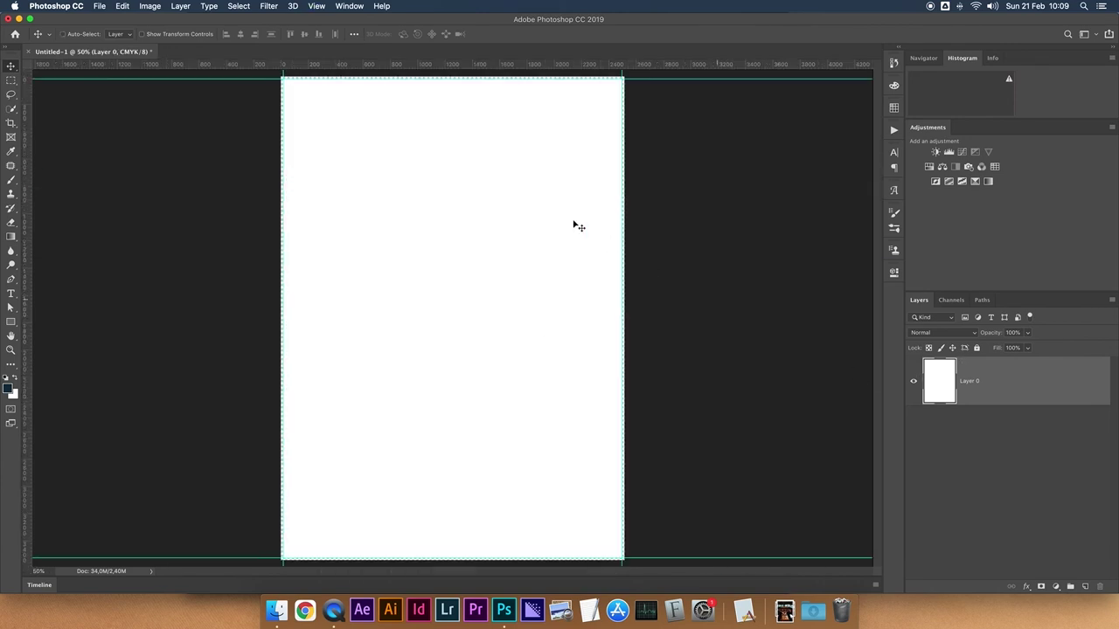
pyautogui.press('super+i')
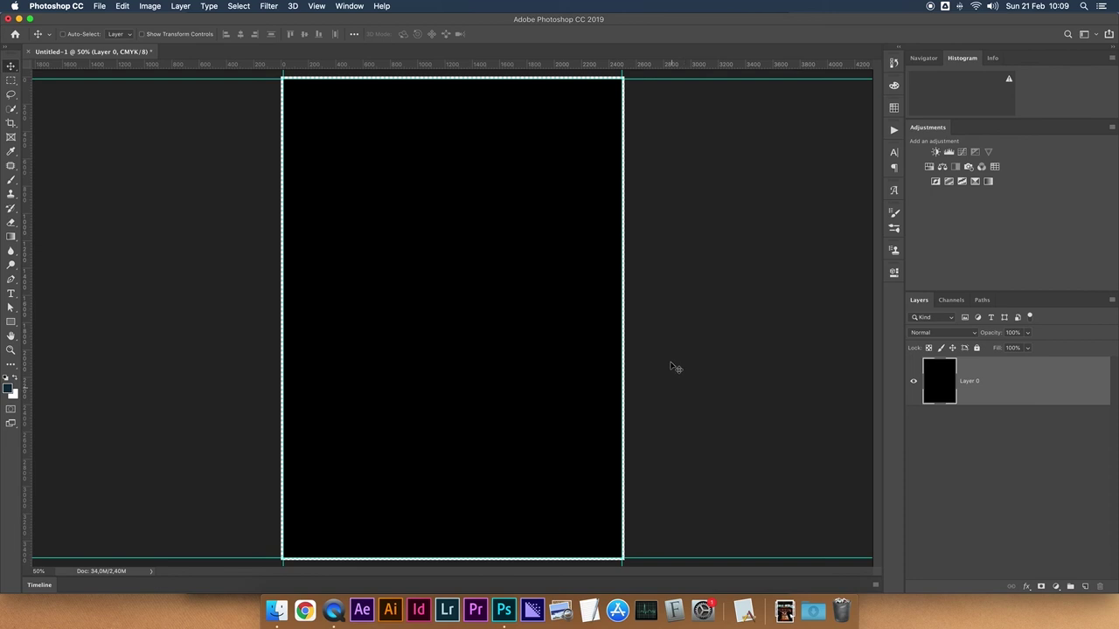
# Zoom into the top-left corner and marquee-select a square there
pyautogui.press('super+plus')
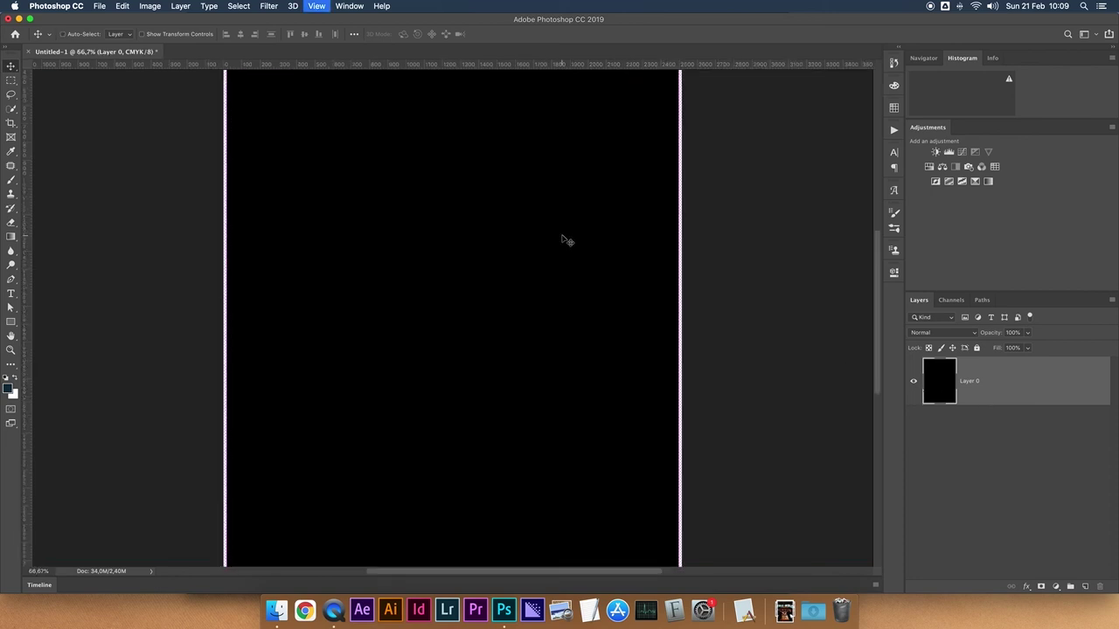
pyautogui.press('super+plus')
pyautogui.hscroll(-3, 612, 252)
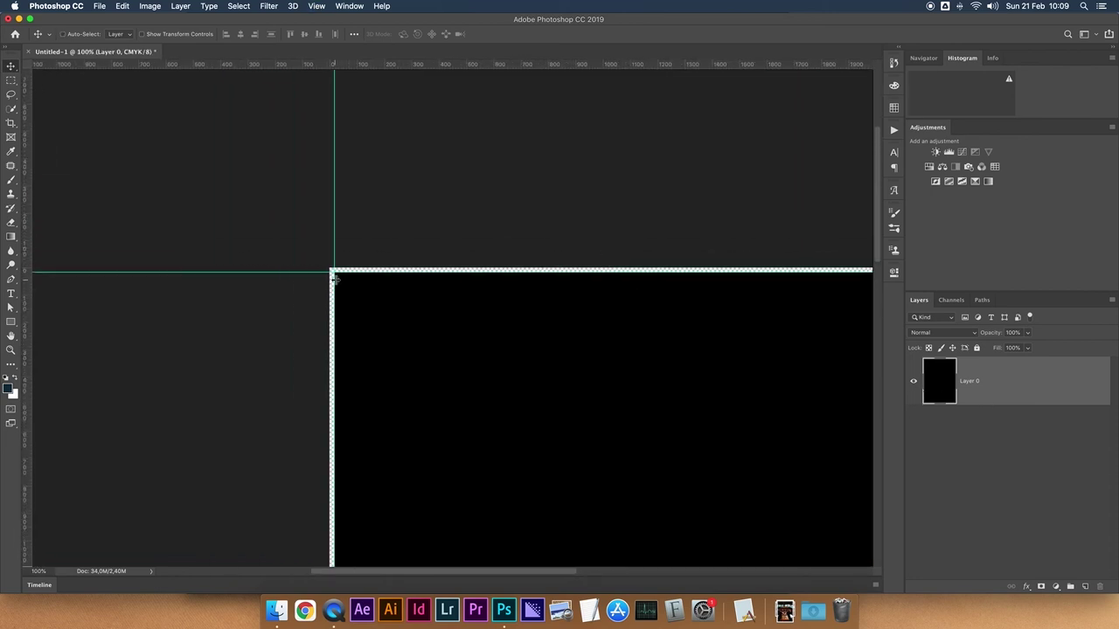
pyautogui.press('m')
pyautogui.moveTo(332, 272); pyautogui.dragTo(469, 422)
pyautogui.press('super+j')
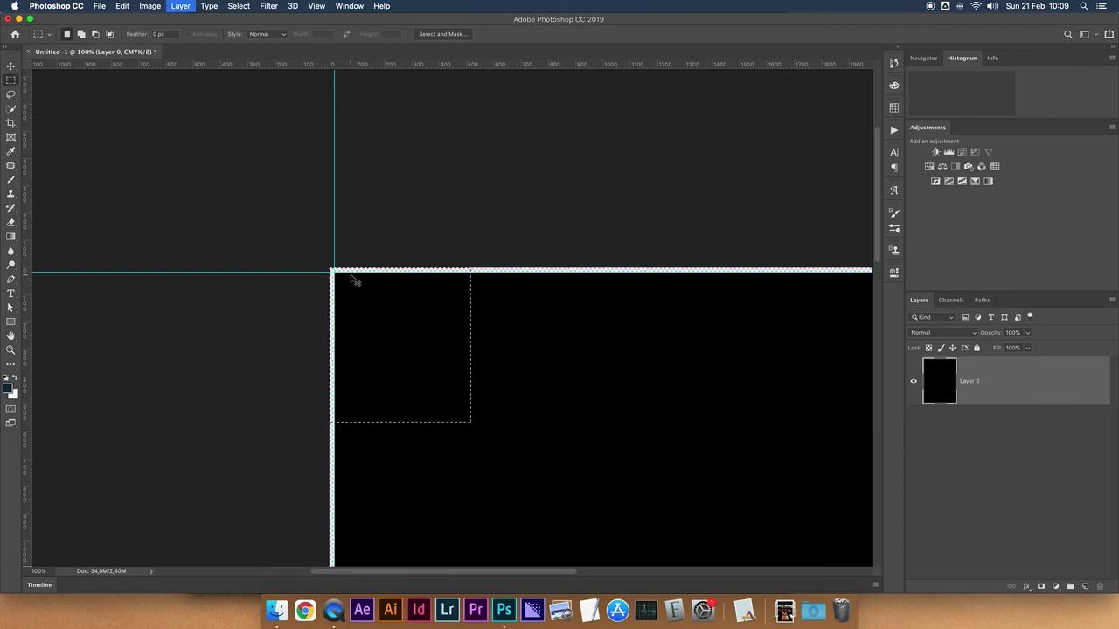
# Fill the square on a new layer with dark blue and snap it to the guides' corner
pyautogui.press('Return')
pyautogui.hotkey('alt', 'BackSpace')
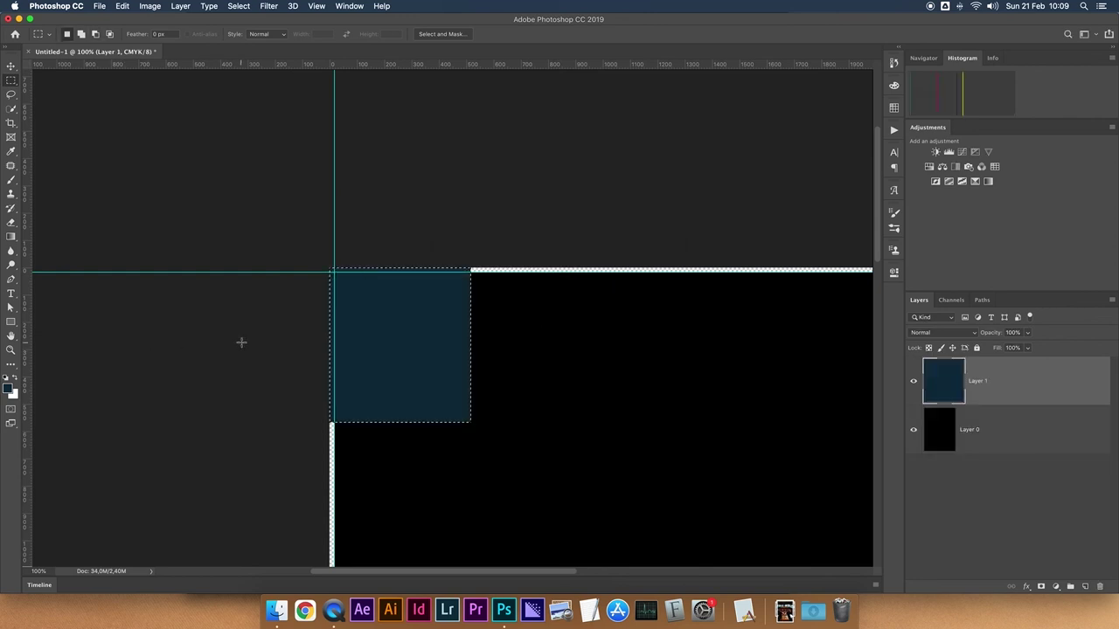
pyautogui.press('super+d')
pyautogui.press('v')
pyautogui.moveTo(406, 344); pyautogui.dragTo(384, 328)
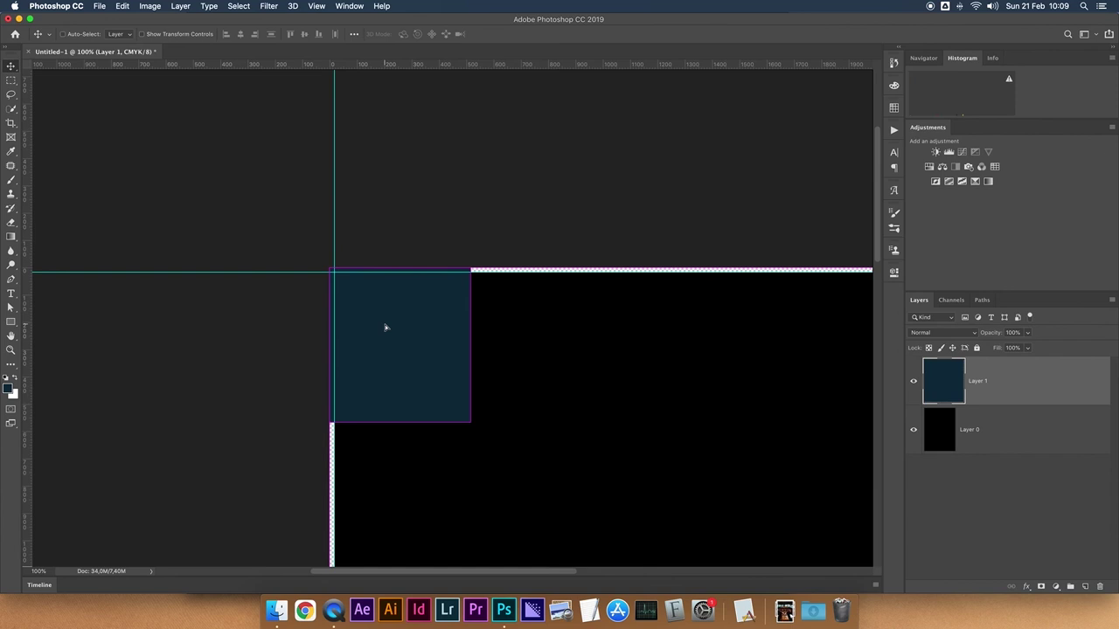
# Zoom out and back in to check the blue square's alignment at the top-left corner
pyautogui.press('super+minus')
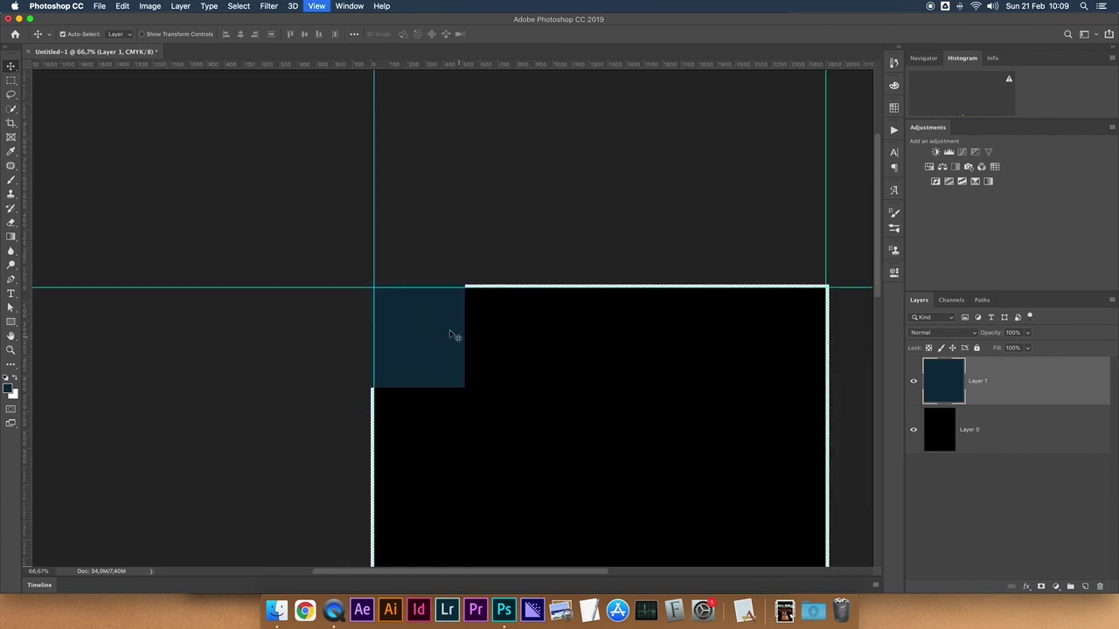
pyautogui.press('super+minus')
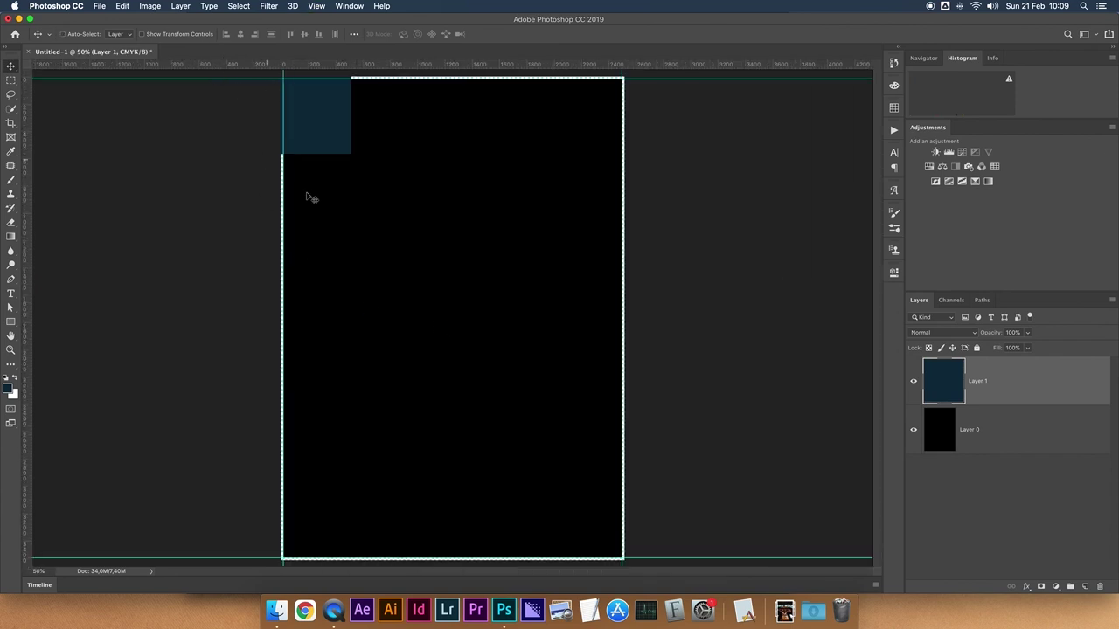
pyautogui.press('super+minus')
pyautogui.press('super+plus')
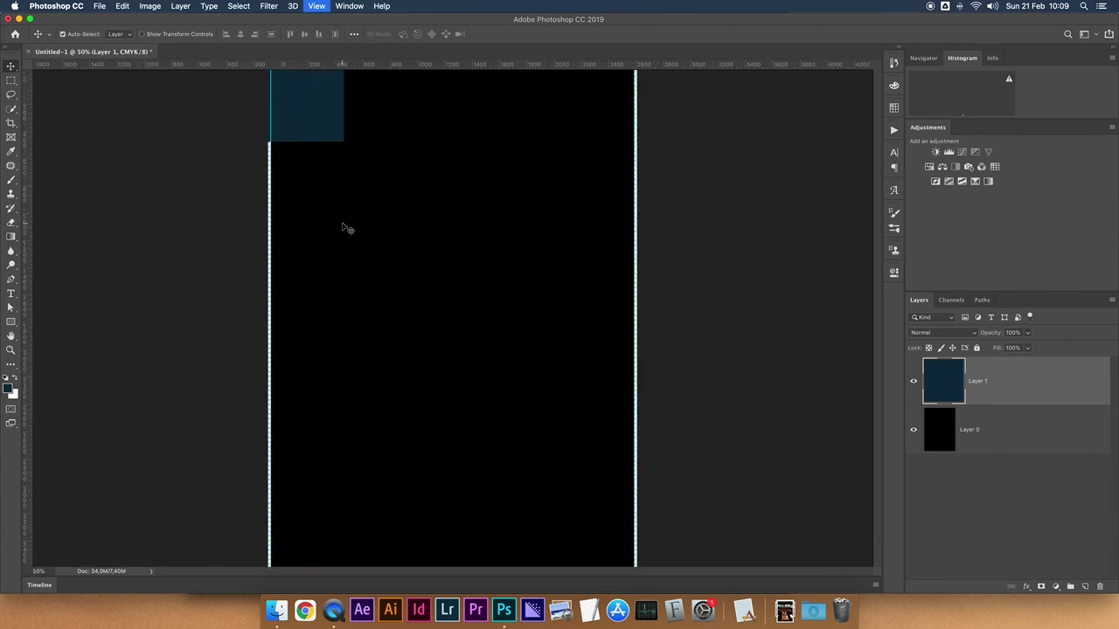
pyautogui.press('super+plus')
pyautogui.press('super+plus')
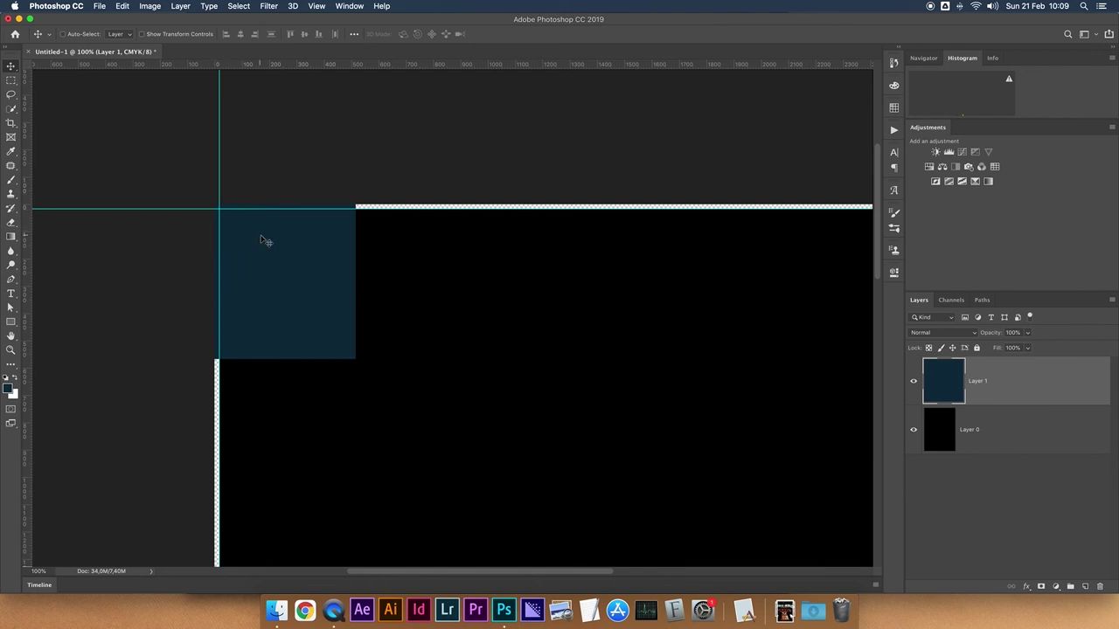
pyautogui.press('super+minus')
pyautogui.press('super+minus')
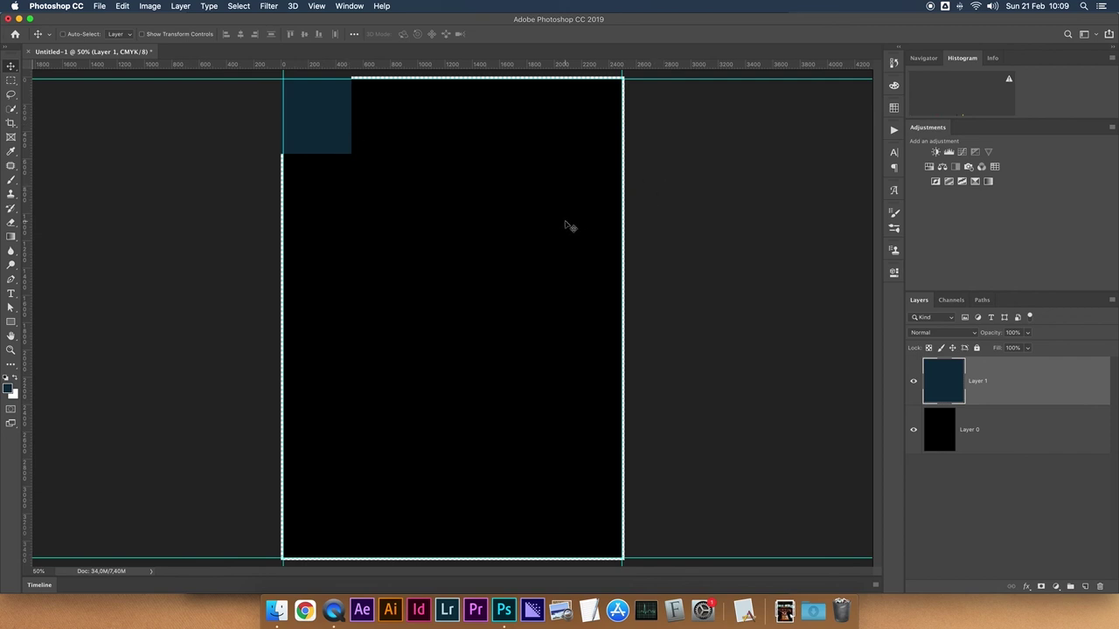
pyautogui.press('super+plus')
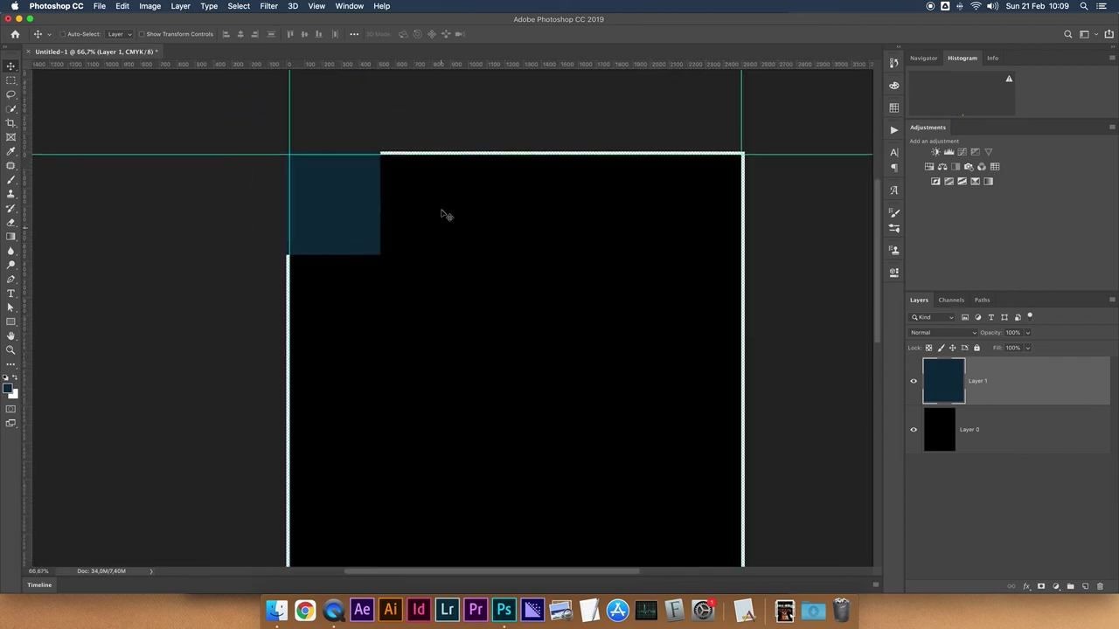
pyautogui.press('super+plus')
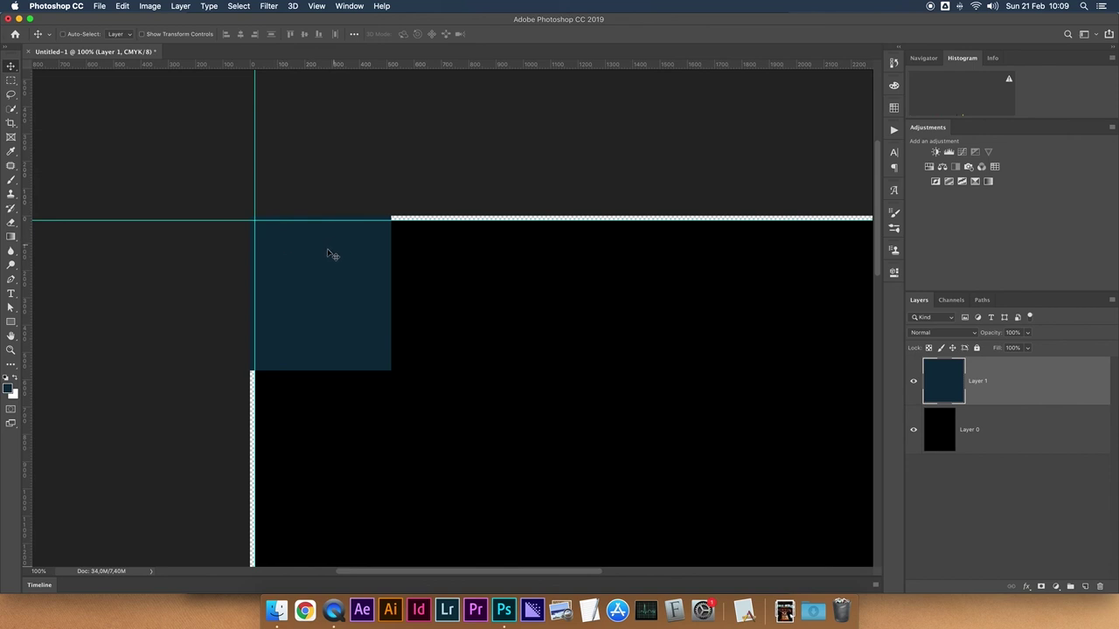
# Delete Layer 1 with the blue square and fit the black page in the window
pyautogui.click(932, 391)
pyautogui.press('Delete')
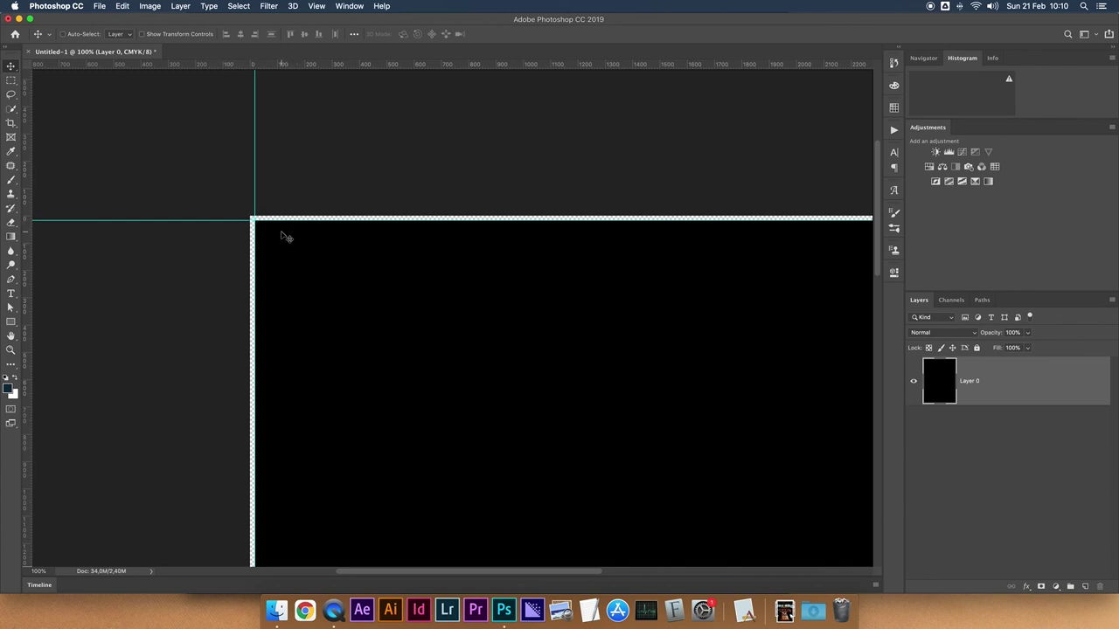
pyautogui.press('super+0')
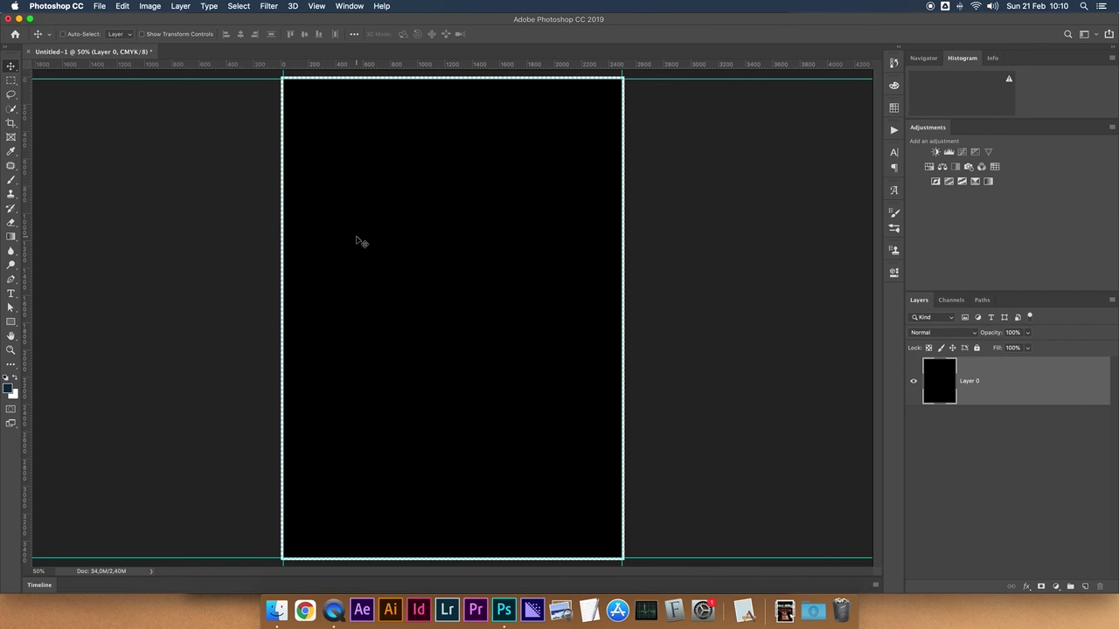